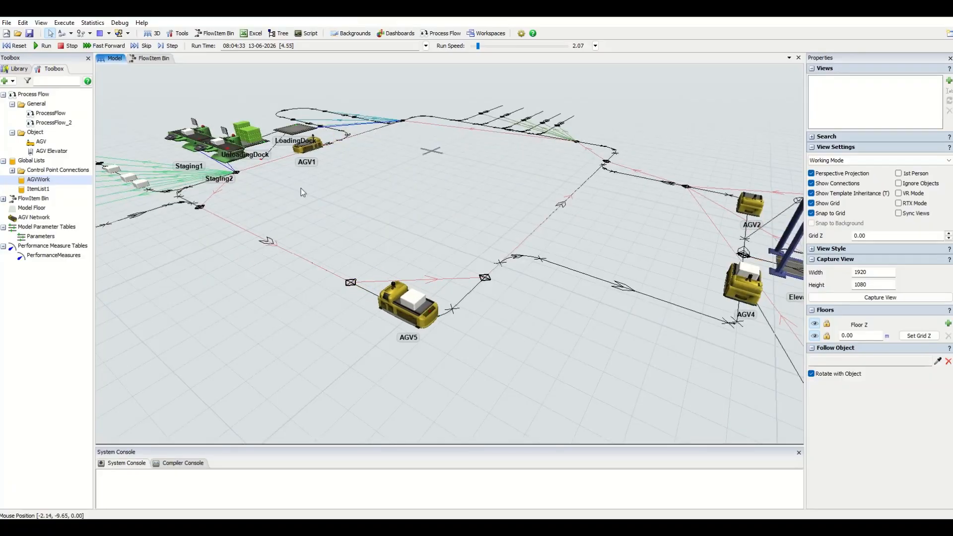
Examine the running AGV model, from the loading and unloading docks across to the elevator and the floor loops.
scroll(301, 188, down, 5)
right_drag(372, 302, 427, 306)
drag(426, 306, 368, 288)
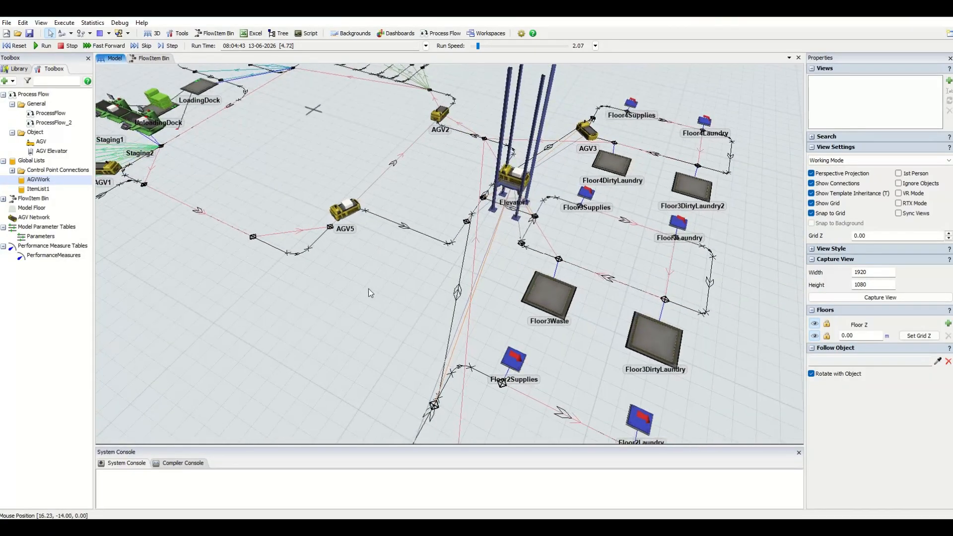
scroll(368, 287, down, 2)
scroll(368, 288, down, 2)
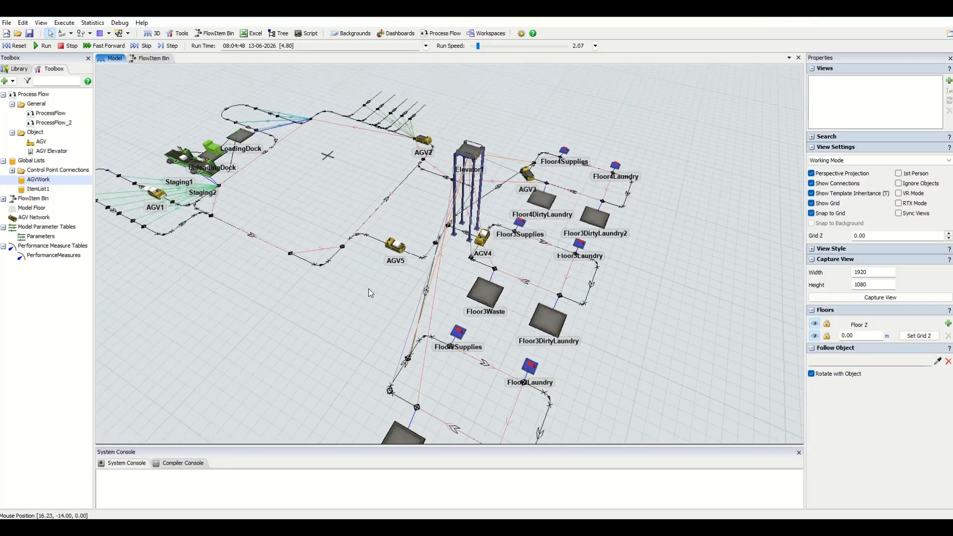
scroll(364, 291, down, 1)
right_drag(364, 292, 368, 291)
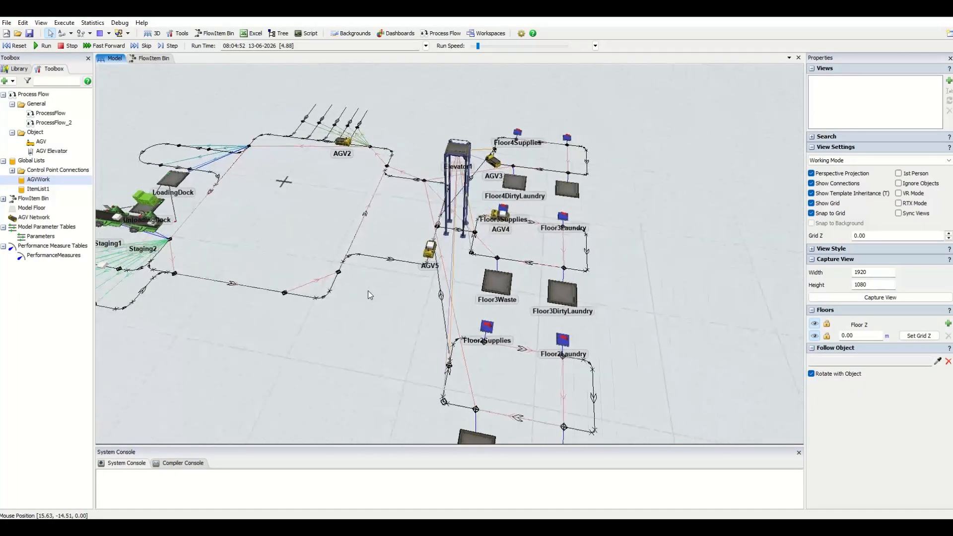
drag(350, 256, 366, 242)
right_drag(285, 334, 355, 338)
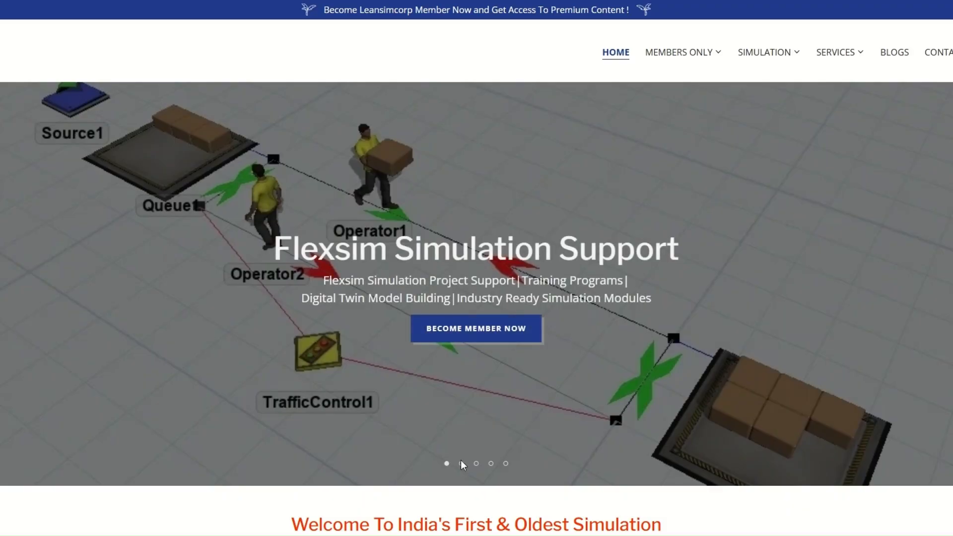
Browse through the banner slides on the Leansimcorp website's home page.
click(461, 464)
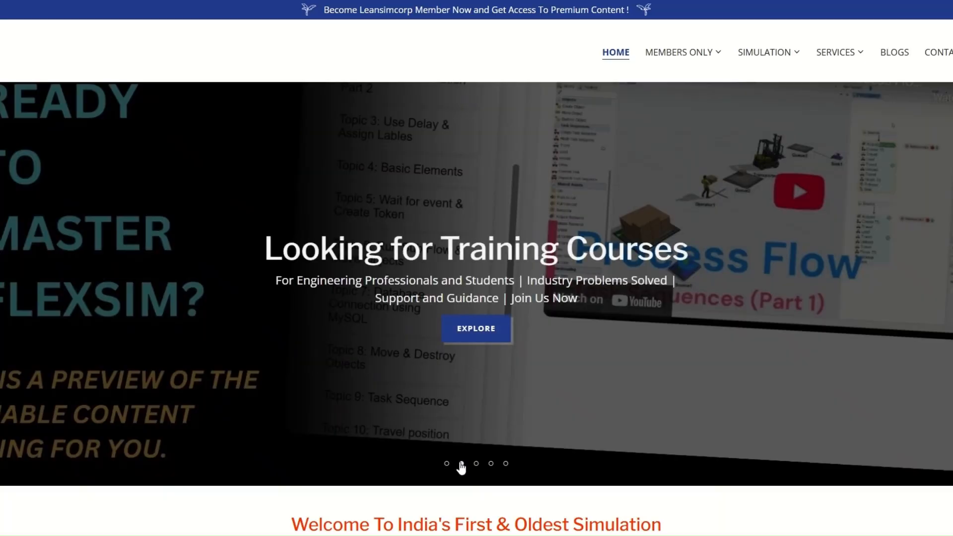
click(476, 464)
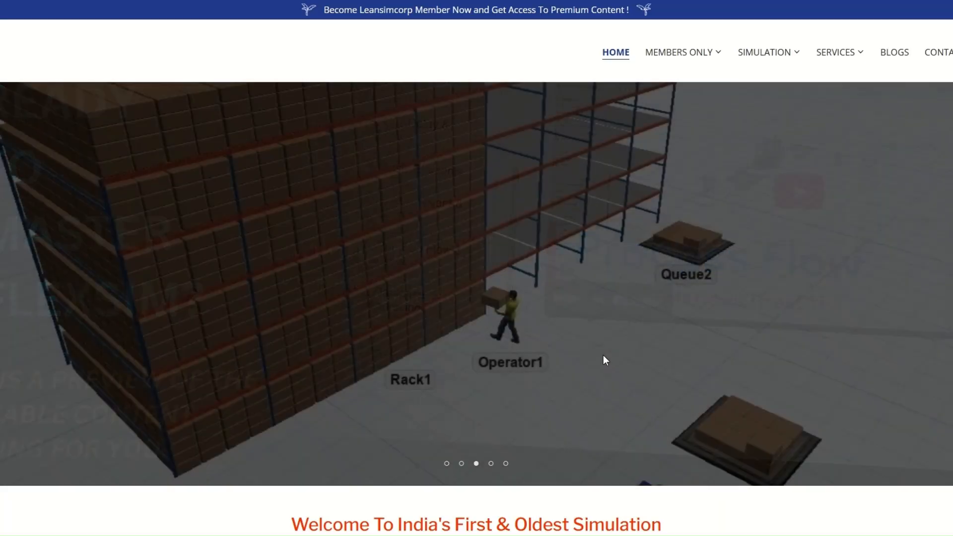
click(491, 464)
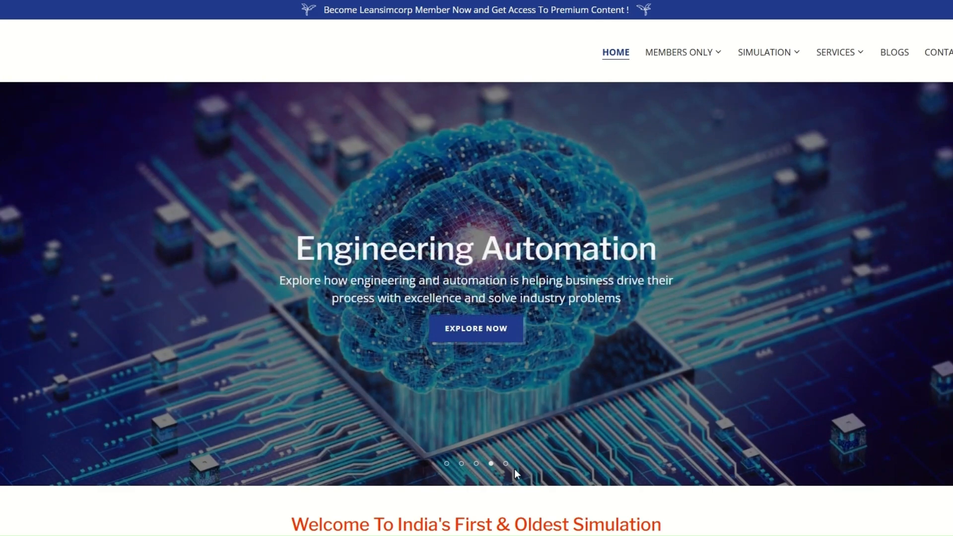
click(506, 464)
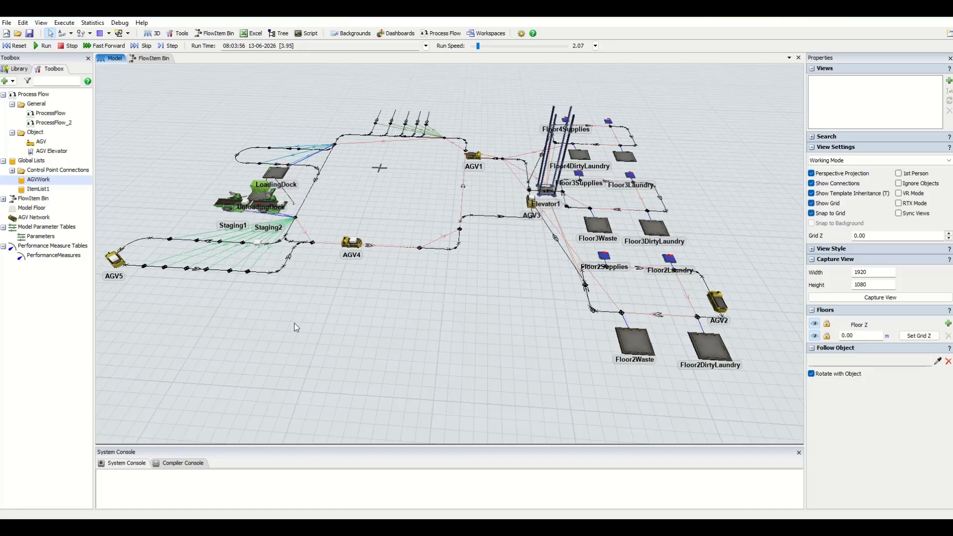
Watch the AGVs travel through the running model and inspect the Floor1Entrance control point near Floor2Supplies.
scroll(294, 323, up, 3)
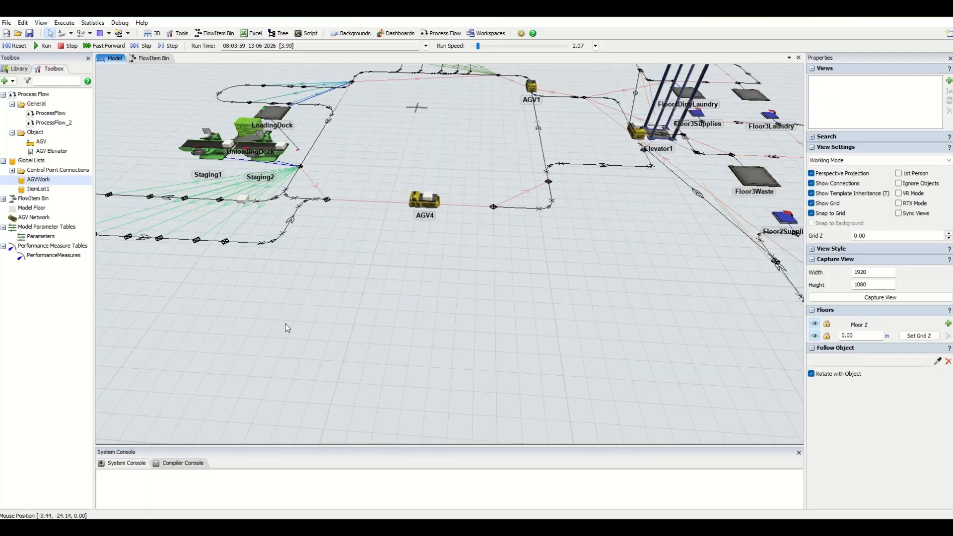
drag(285, 323, 530, 437)
scroll(308, 209, up, 3)
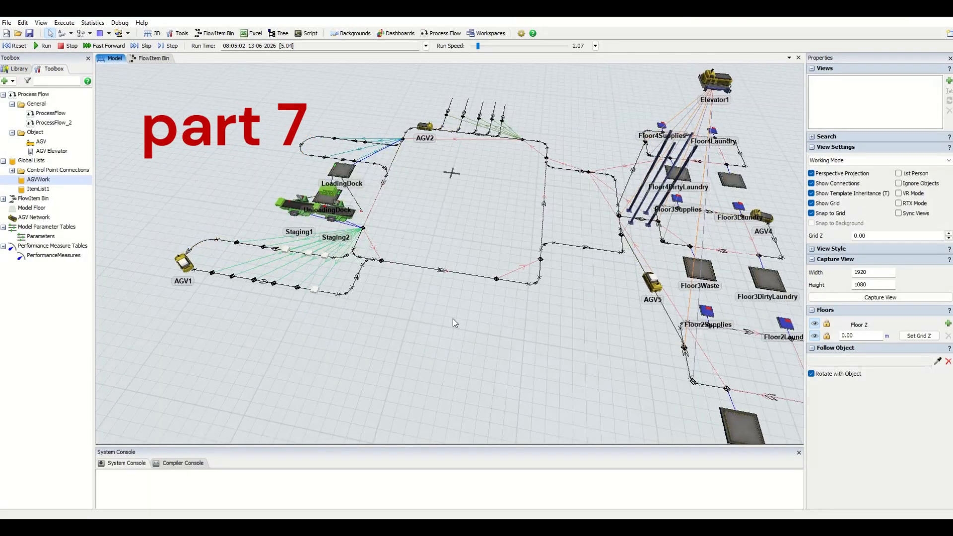
drag(453, 319, 422, 302)
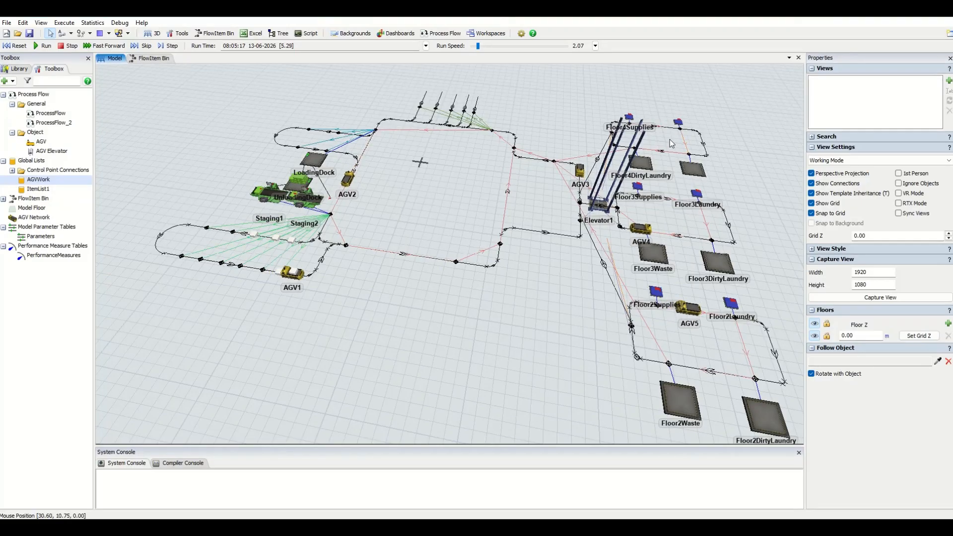
click(631, 325)
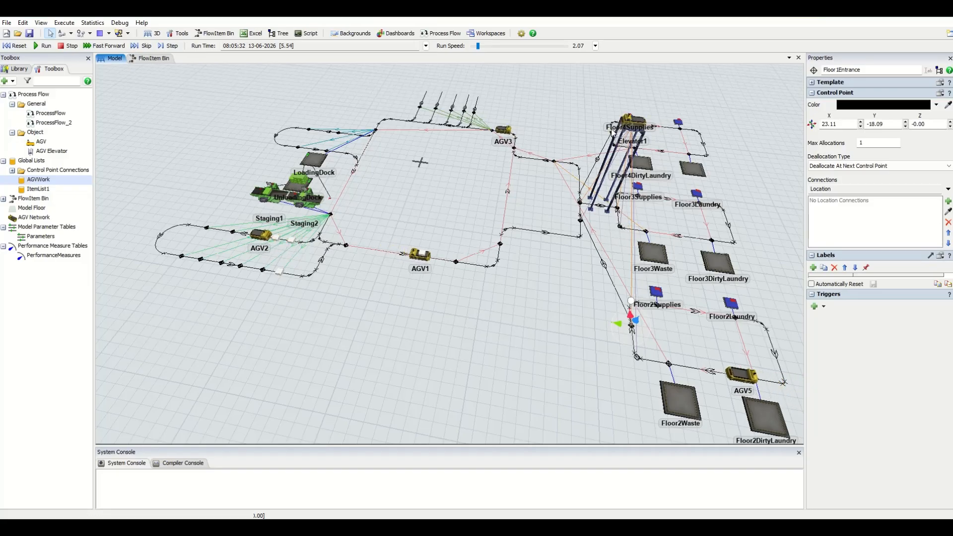
drag(557, 338, 467, 342)
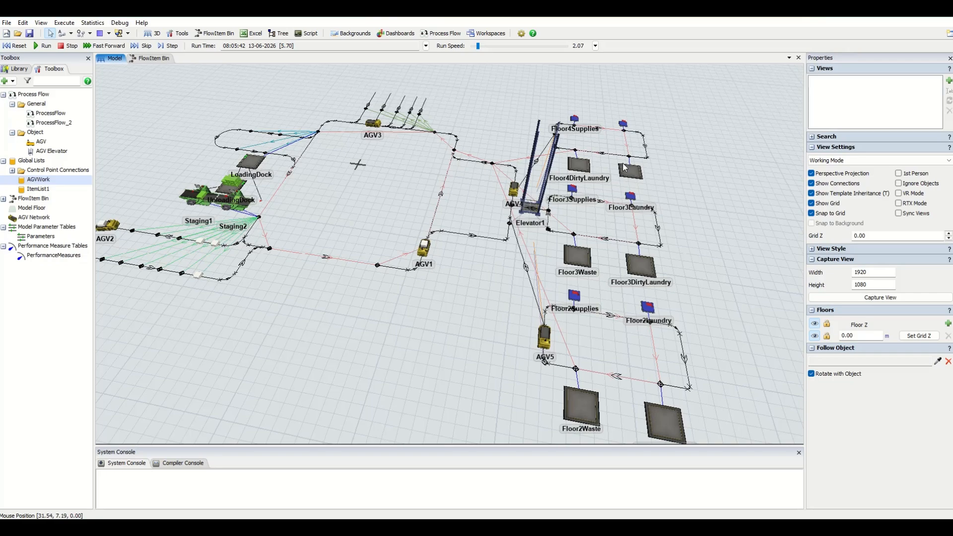
drag(402, 336, 457, 335)
scroll(415, 240, up, 1)
drag(485, 173, 531, 210)
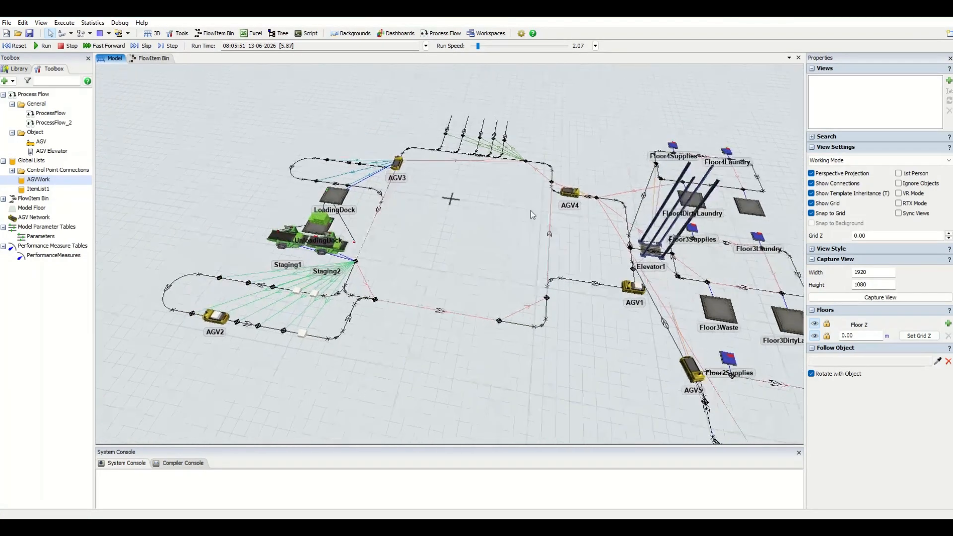
mouse_move(237, 105)
right_down()
mouse_move(265, 127)
mouse_move(242, 110)
right_up()
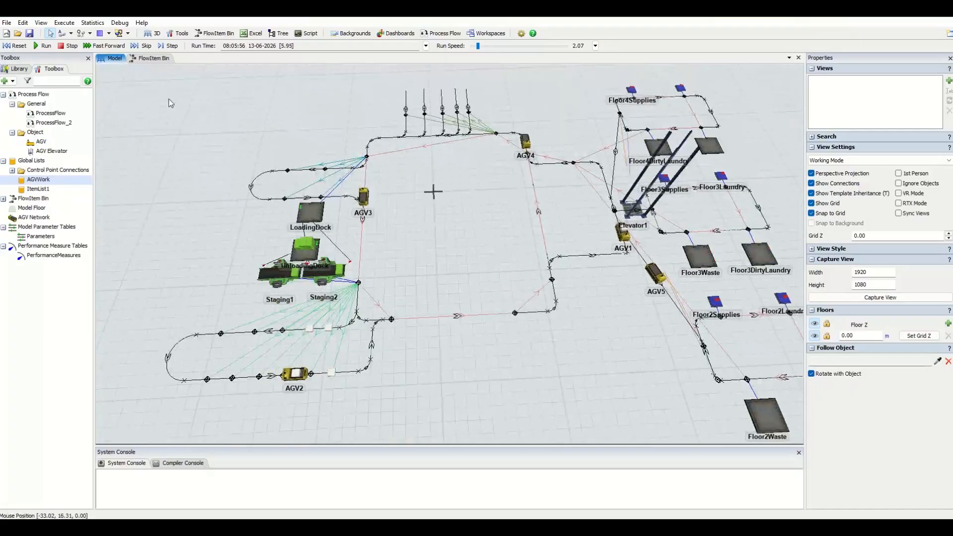
drag(169, 99, 603, 403)
click(604, 403)
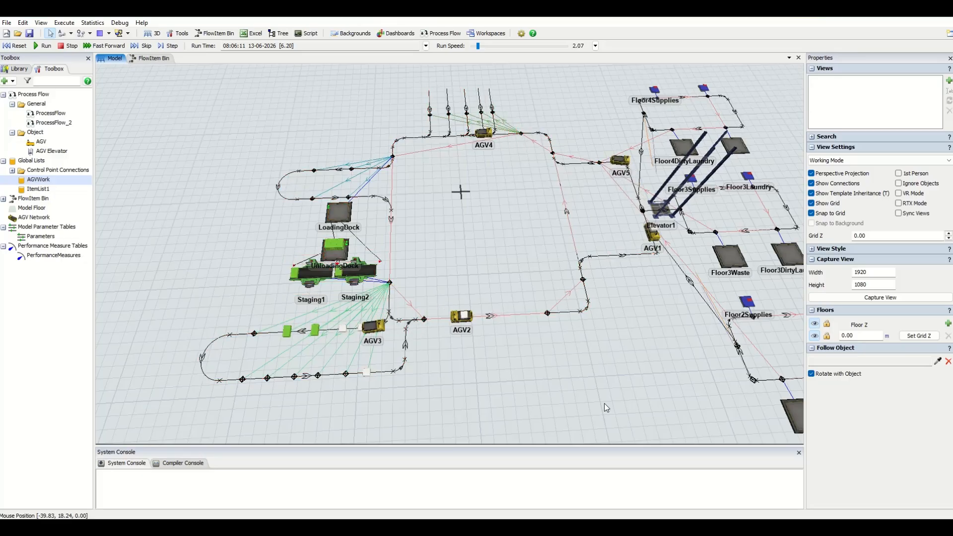
Reset the simulation run and select the LoadingDock queue to show its properties.
click(18, 46)
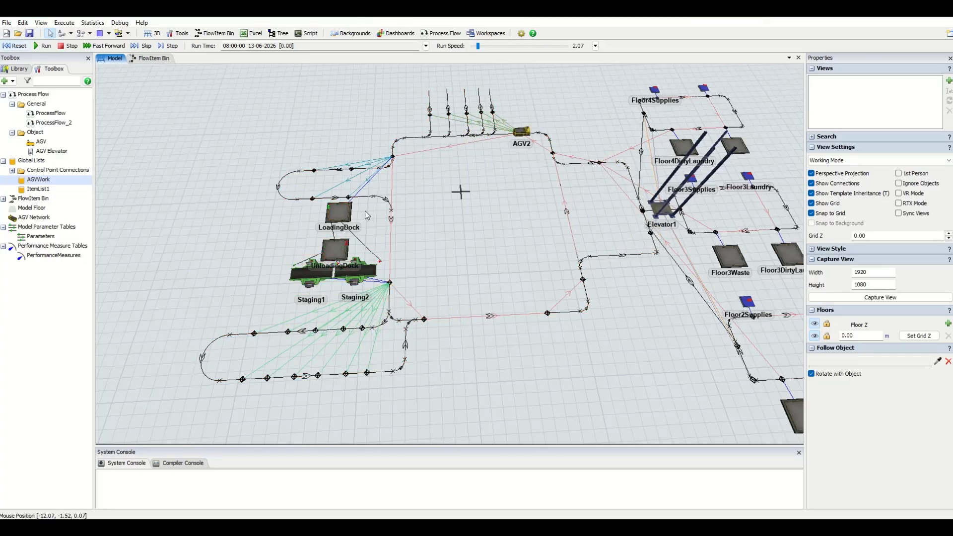
right_drag(489, 231, 518, 247)
drag(575, 252, 443, 214)
drag(350, 234, 422, 233)
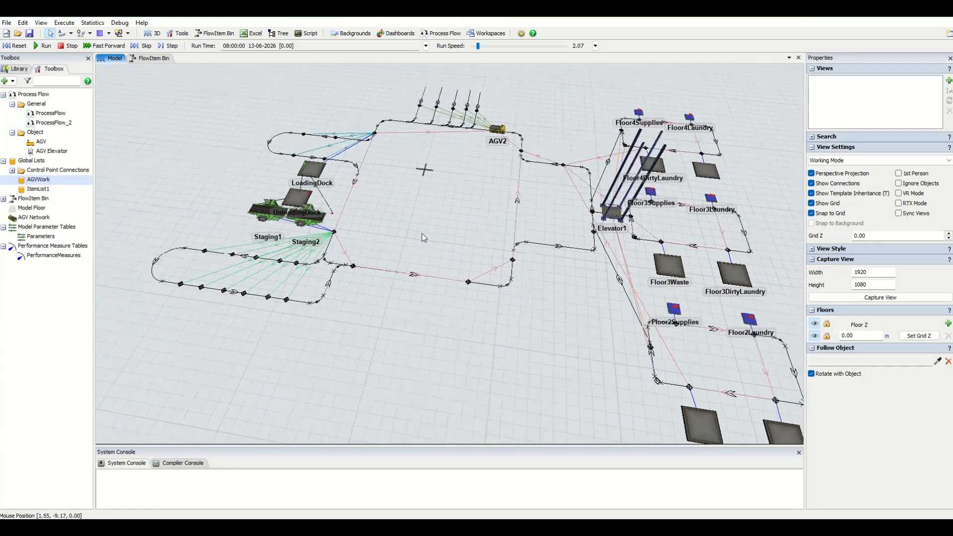
scroll(311, 209, up, 5)
scroll(343, 155, up, 2)
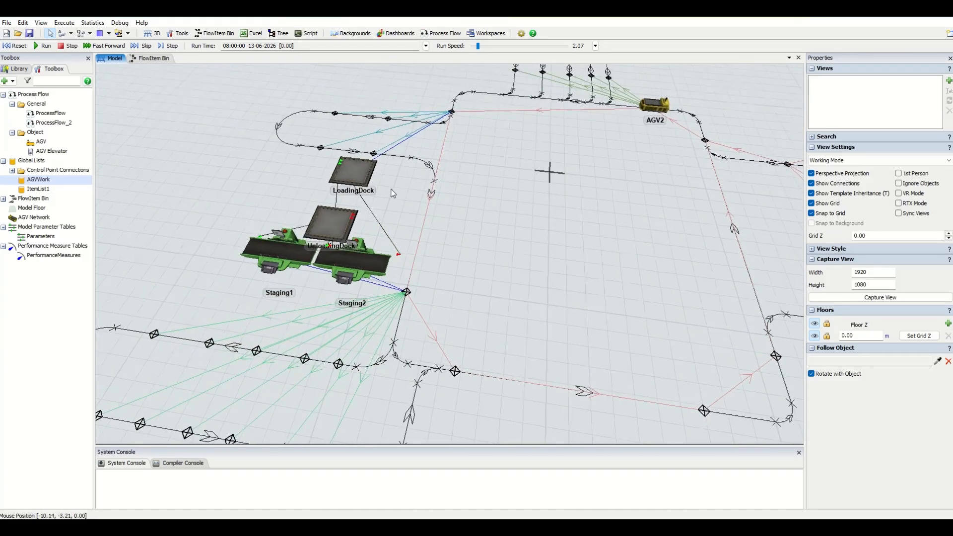
click(358, 182)
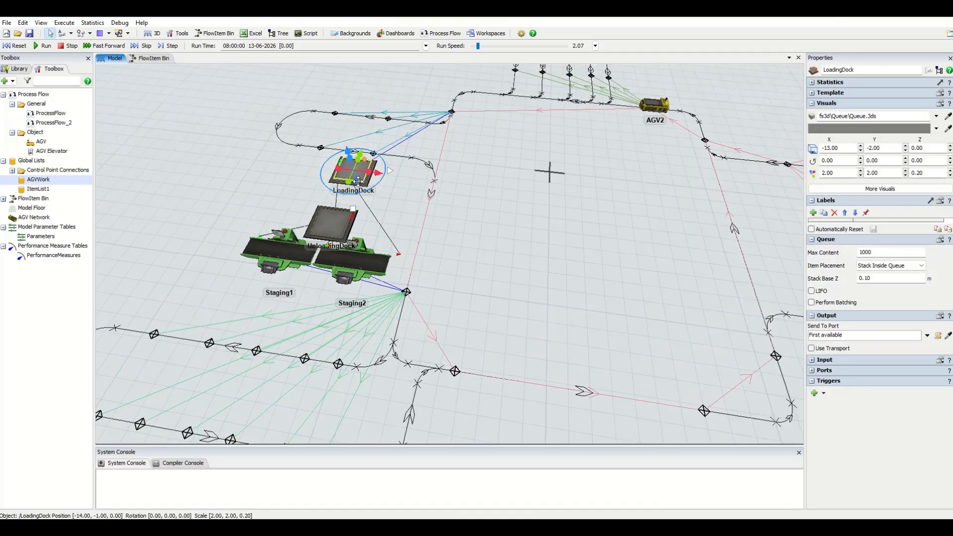
Inspect the two-way path from the floor 2 loop towards the elevator and the path running beneath Elevator1.
scroll(358, 182, down, 3)
drag(546, 246, 370, 214)
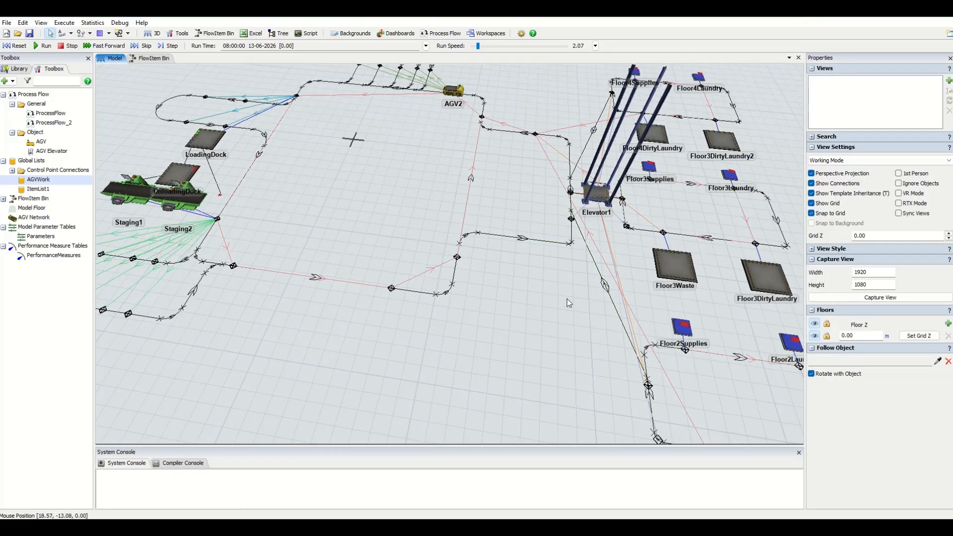
drag(567, 301, 471, 250)
click(507, 236)
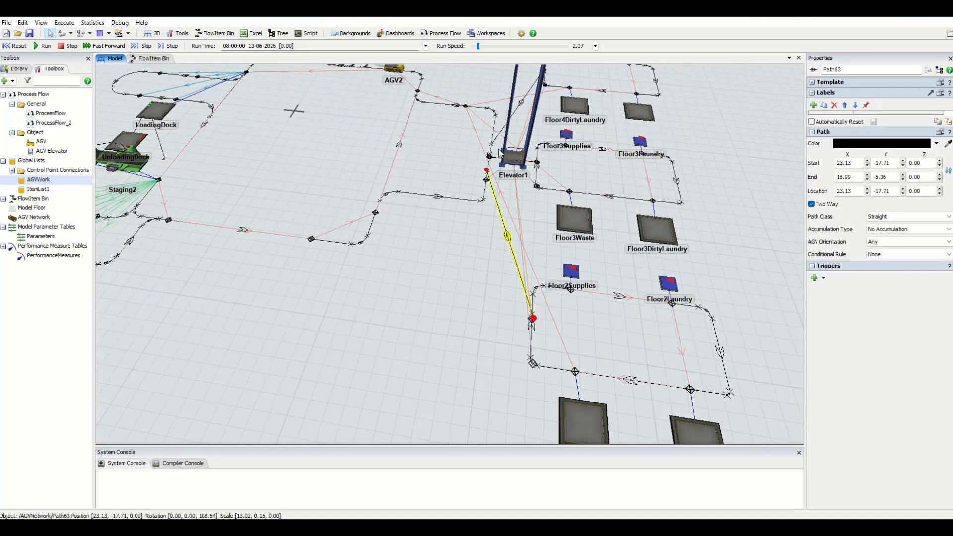
click(531, 161)
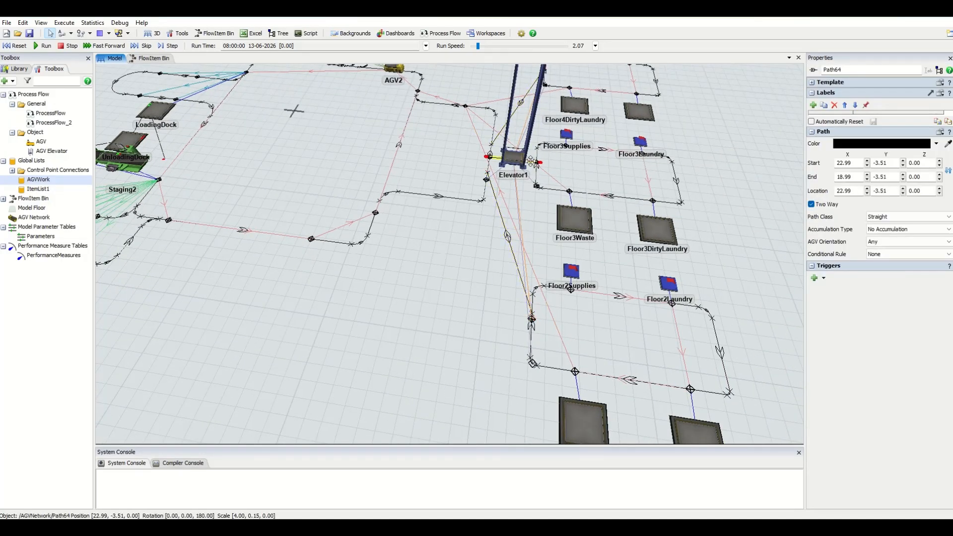
drag(591, 172, 562, 172)
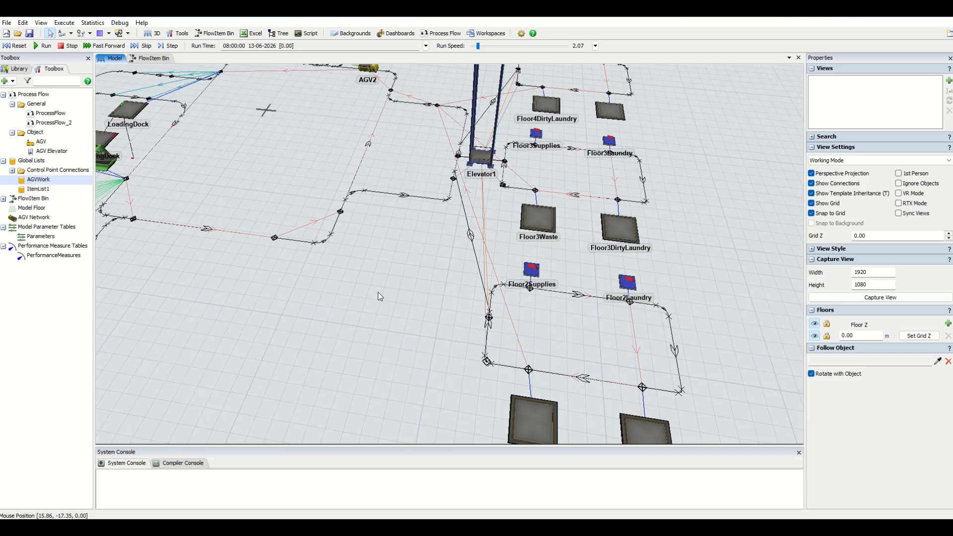
Examine the floor 2 loop with its supplies, laundry, waste and dirty laundry stations.
drag(379, 295, 341, 281)
scroll(461, 370, up, 5)
drag(368, 363, 275, 283)
scroll(275, 283, down, 3)
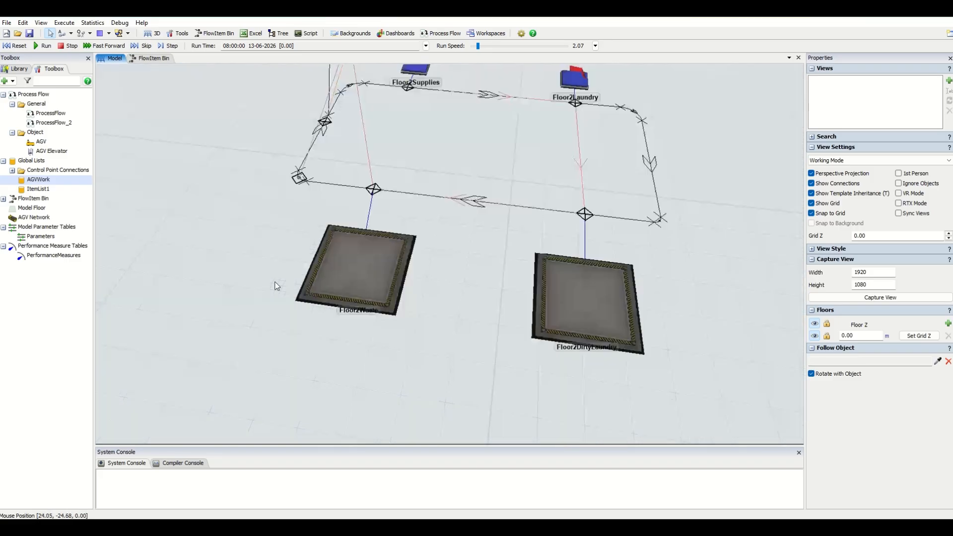
scroll(276, 286, down, 2)
drag(297, 341, 406, 409)
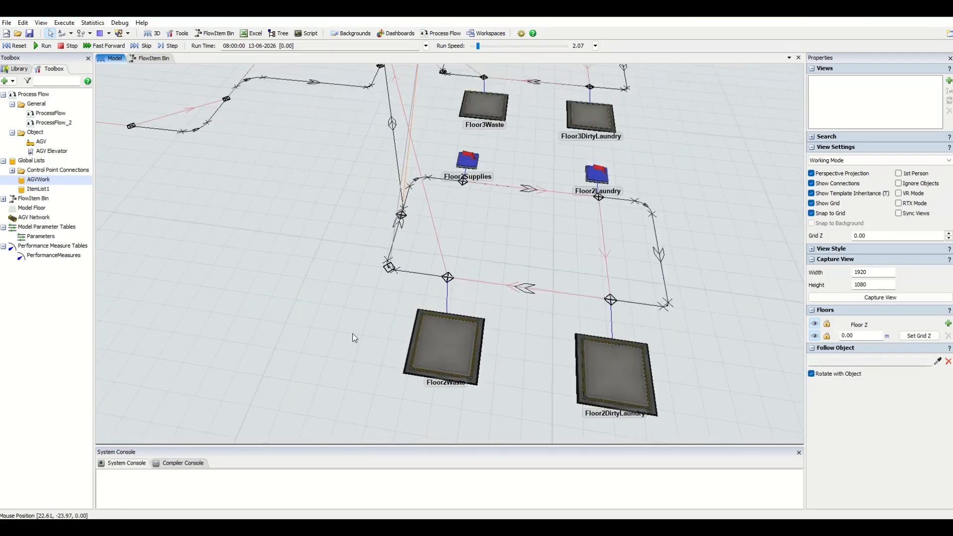
drag(353, 333, 361, 350)
drag(699, 228, 713, 351)
Examine the floor 3 and floor 4 loops, their stations and their paths to the elevator.
drag(474, 263, 529, 308)
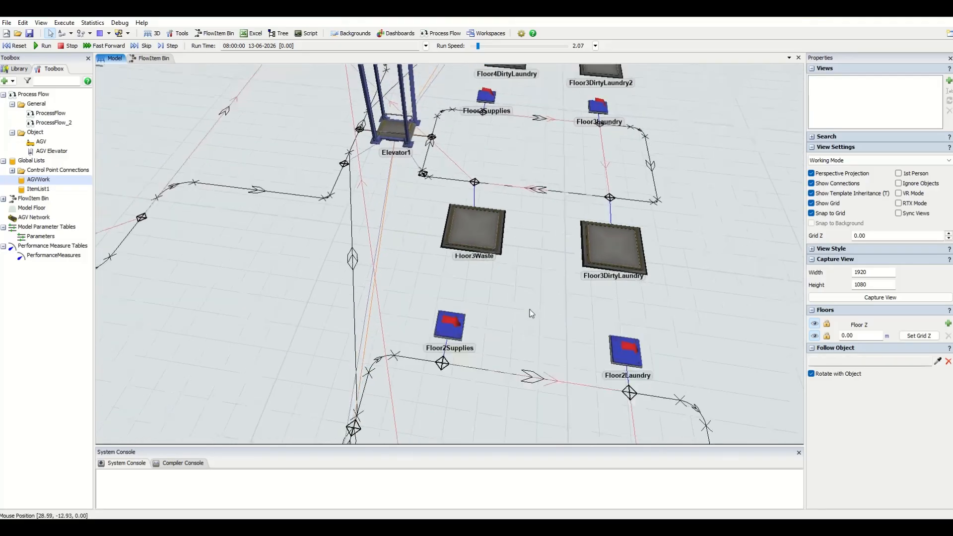
scroll(529, 308, down, 2)
scroll(507, 221, up, 2)
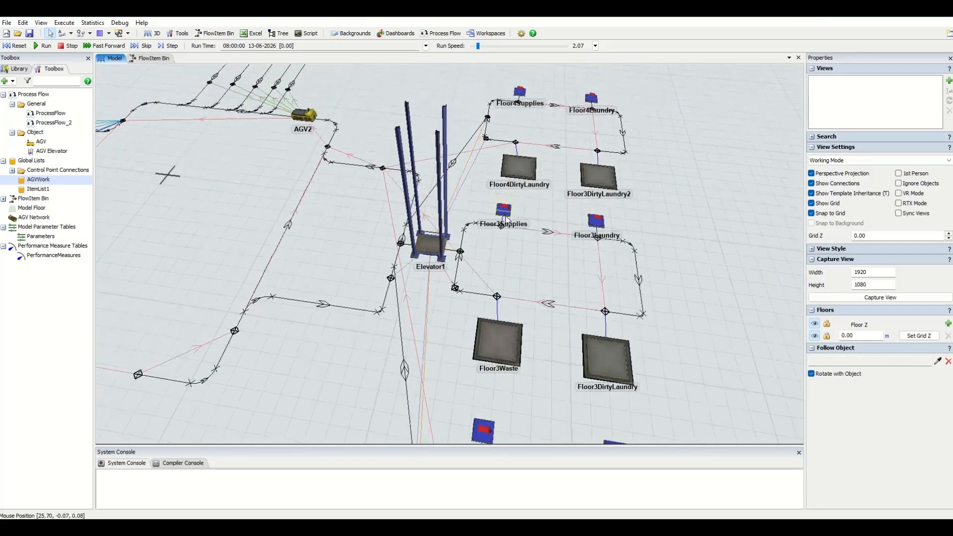
drag(630, 192, 638, 304)
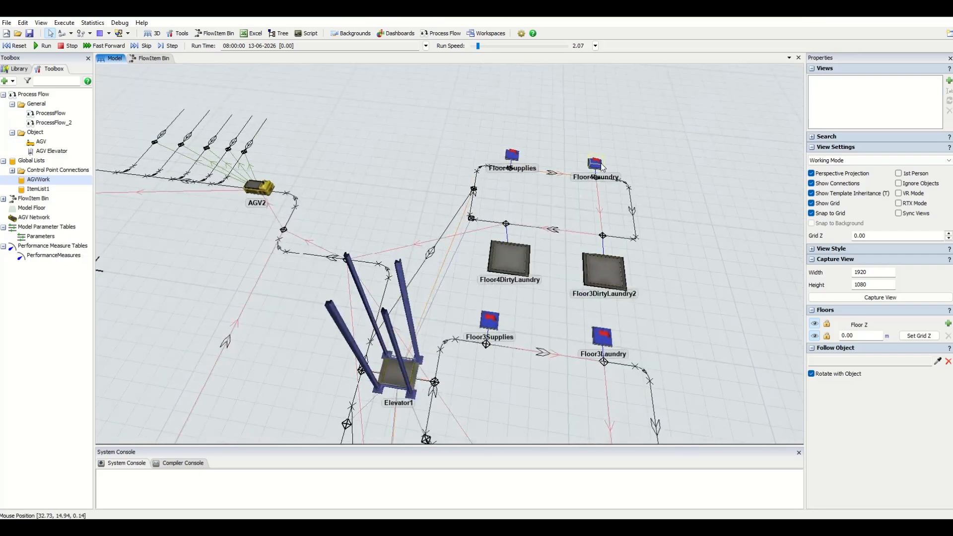
scroll(579, 134, down, 3)
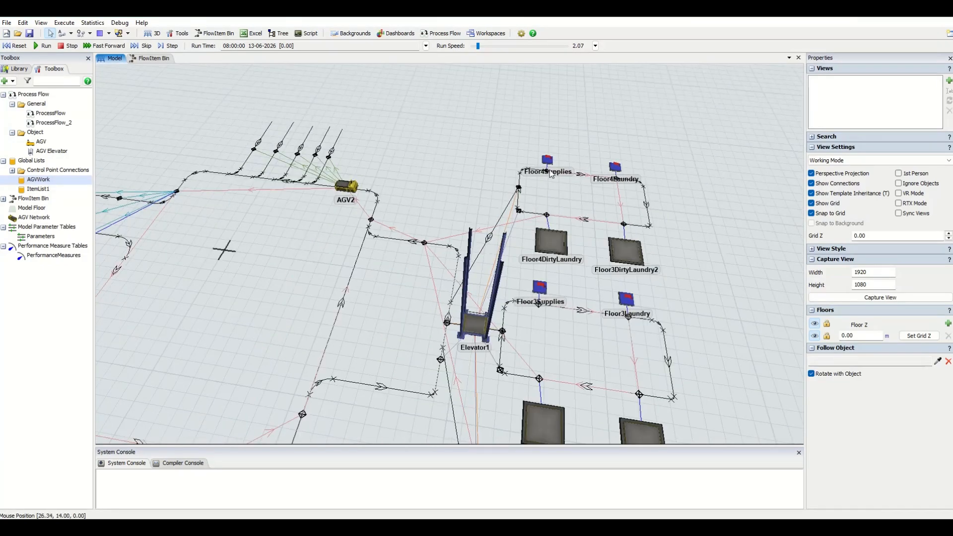
drag(489, 150, 542, 92)
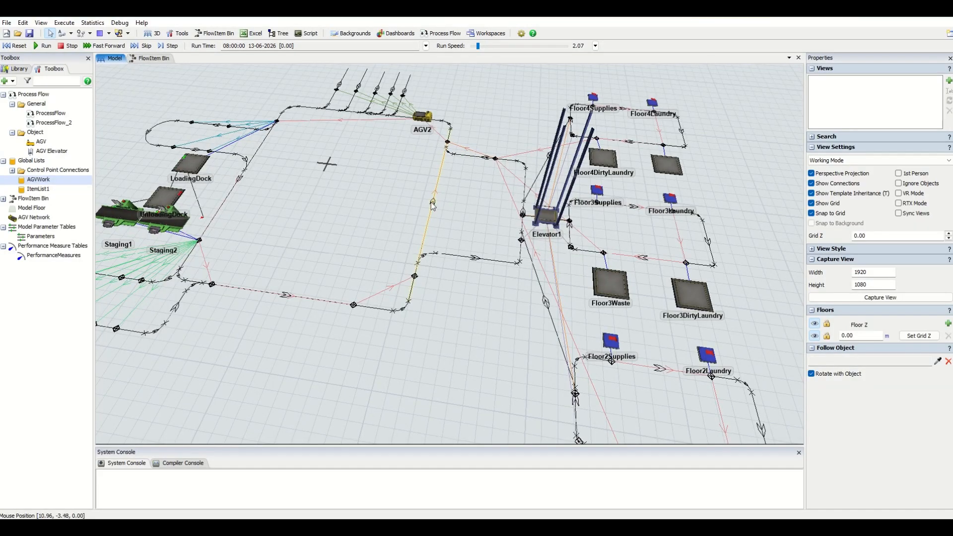
Inspect the NextWorkPoint connection beside Staging2 and the control point connections on the floor 3 and floor 4 loops.
click(208, 272)
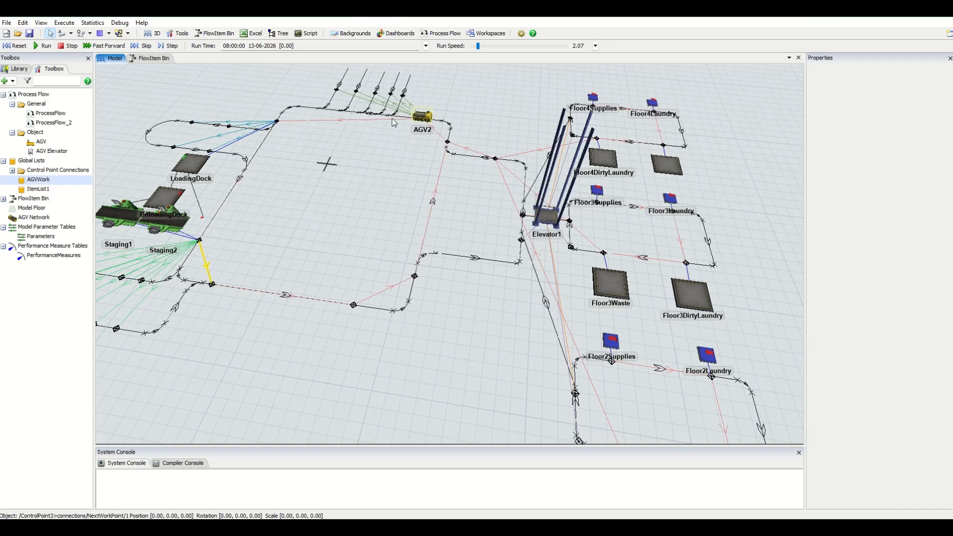
drag(384, 208, 349, 185)
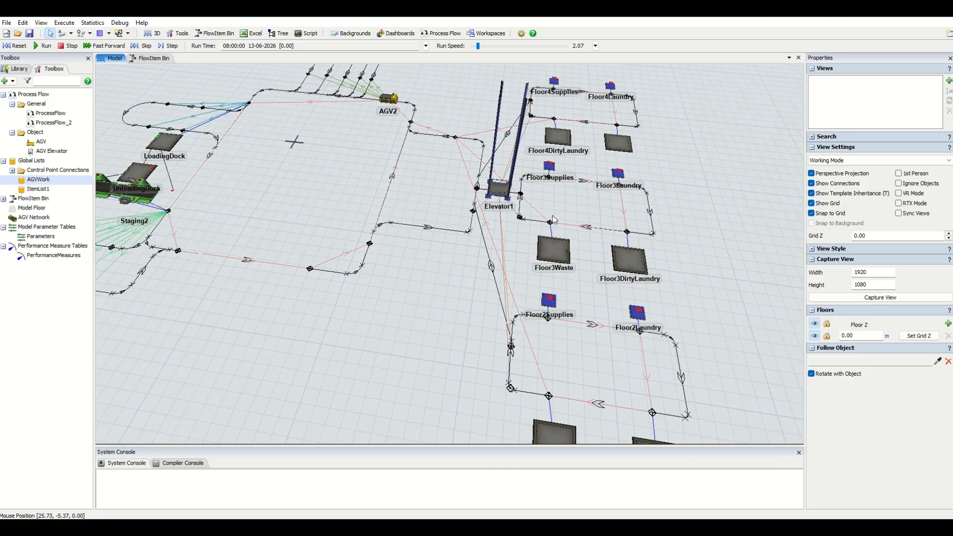
scroll(553, 245, up, 5)
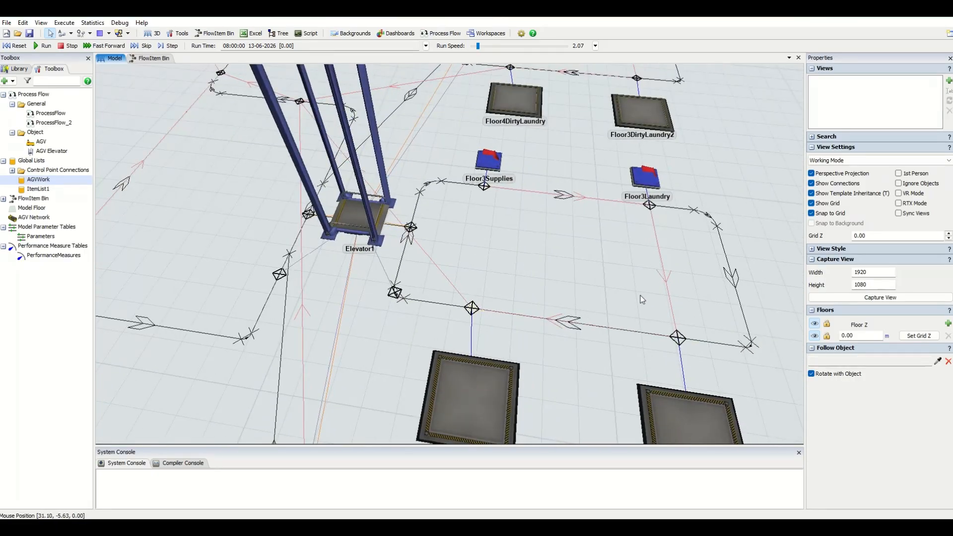
drag(439, 224, 442, 441)
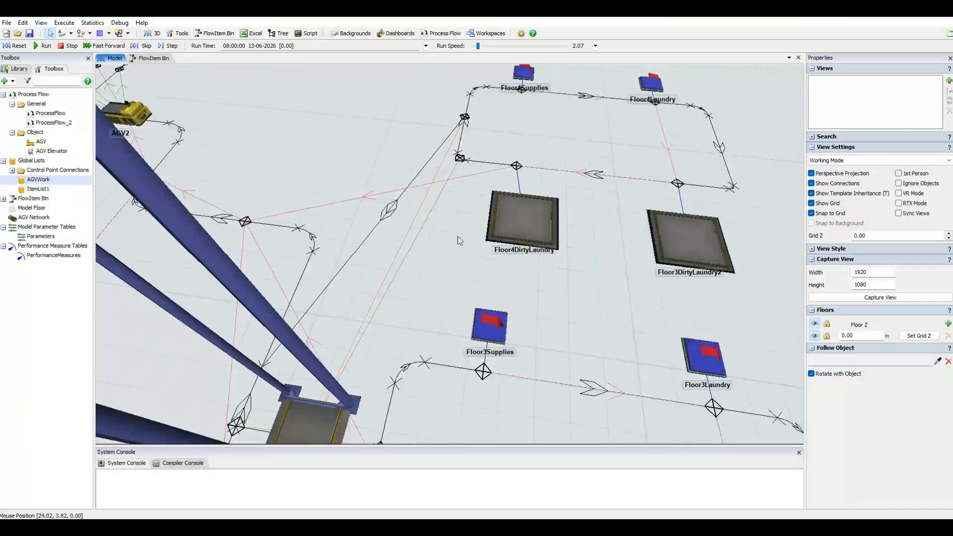
Inspect the floor 4 loop, Elevator1's properties and the control point connection running between the elevator and the floor 4 entrance.
drag(458, 237, 403, 312)
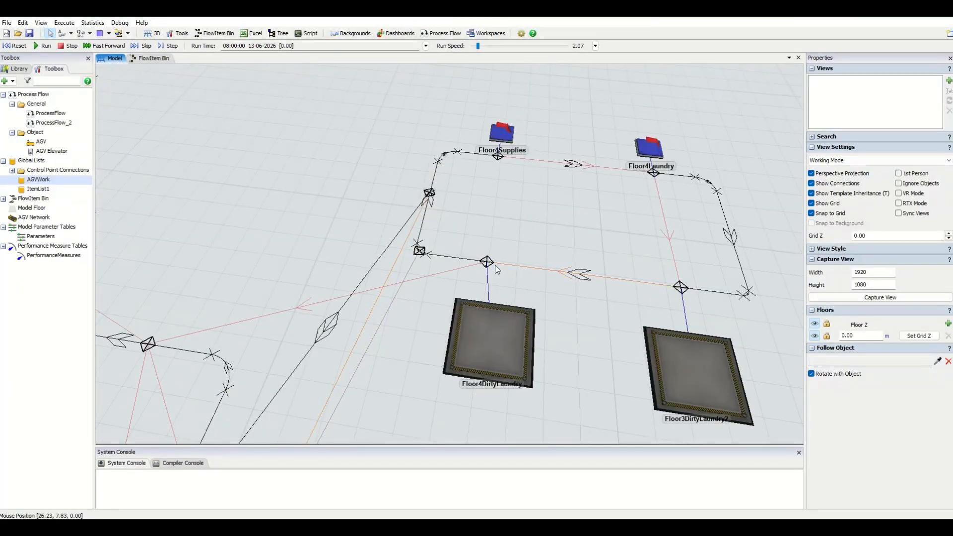
scroll(421, 325, down, 6)
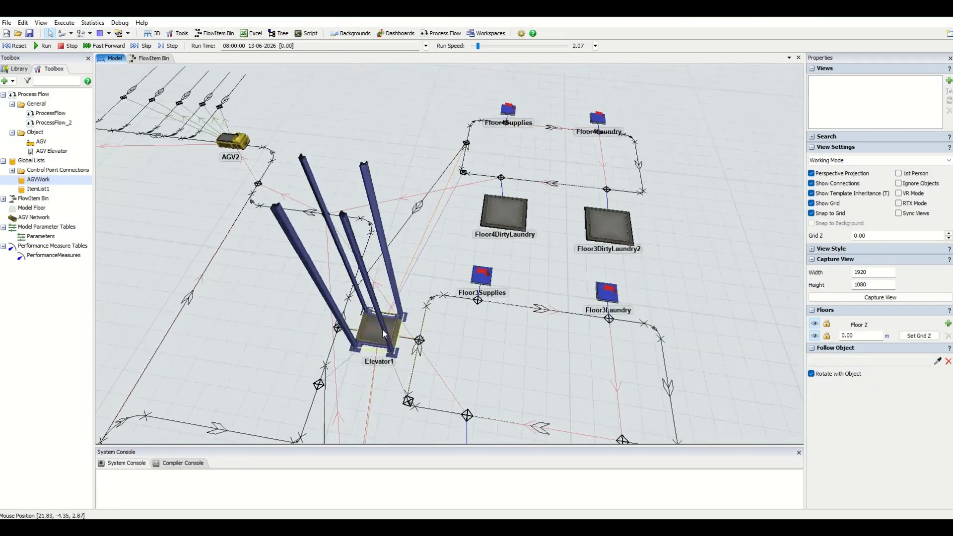
click(407, 263)
drag(407, 263, 387, 312)
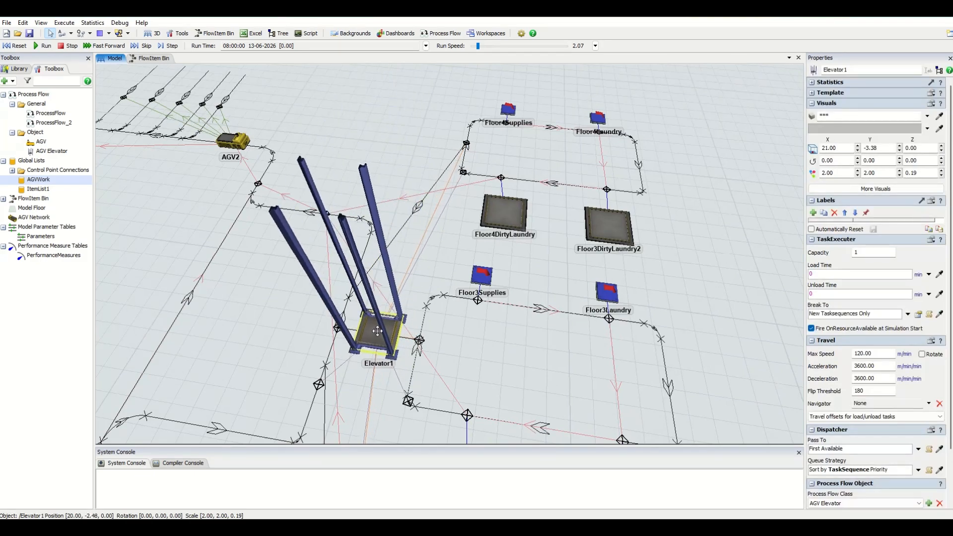
click(457, 170)
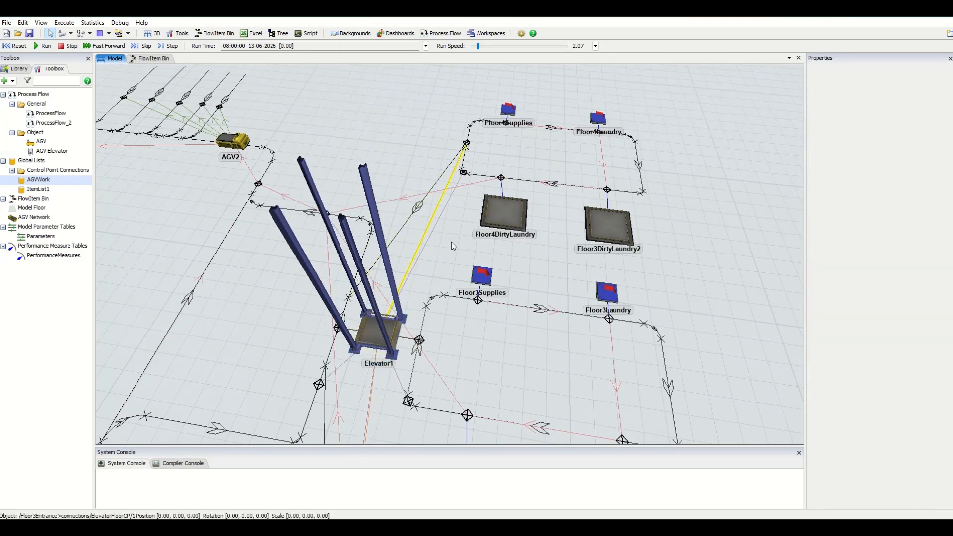
scroll(451, 243, down, 3)
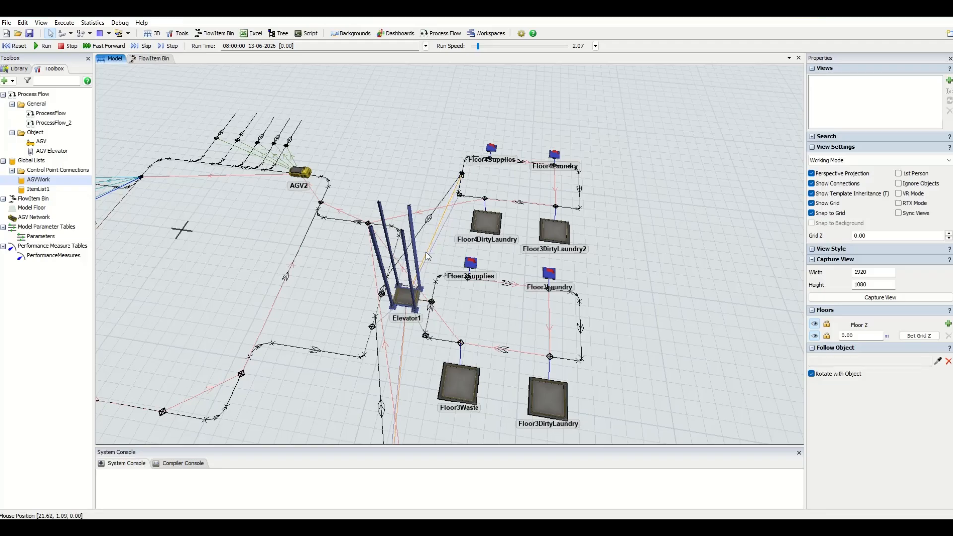
Review the overall layout from the loading and unloading docks and staging loops across to the elevator and upper floor loops.
drag(407, 301, 436, 237)
scroll(437, 238, down, 3)
drag(409, 374, 453, 368)
scroll(428, 291, up, 2)
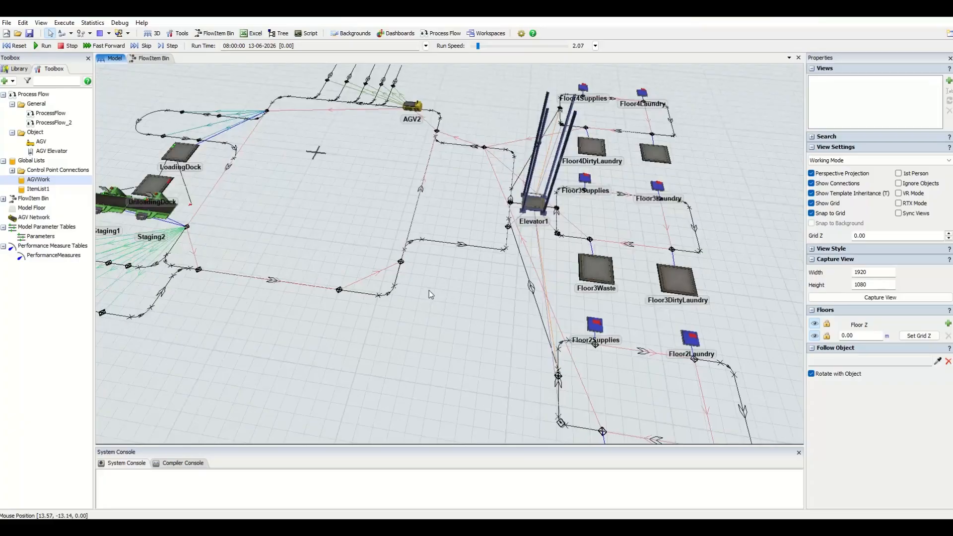
drag(429, 291, 465, 308)
scroll(465, 307, down, 2)
drag(271, 356, 371, 355)
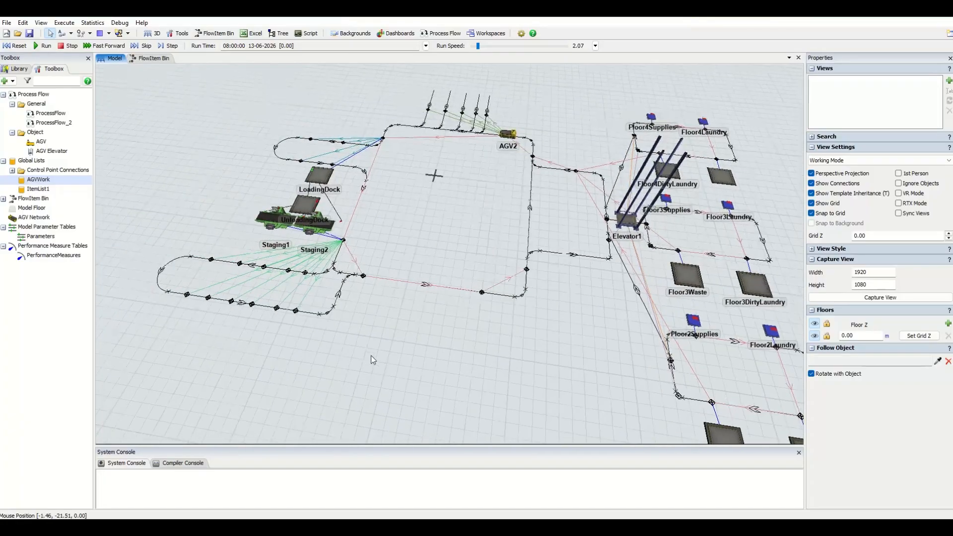
right_drag(391, 240, 394, 236)
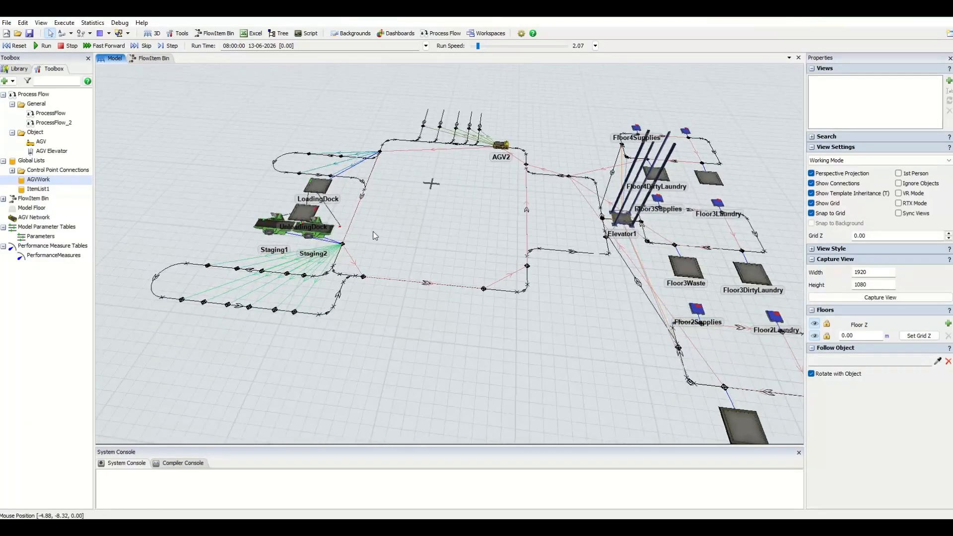
Review the MedSupplies, CleanLaundry, DirtyLaundry and Waste flow items in the FlowItem Bin.
double_click(33, 199)
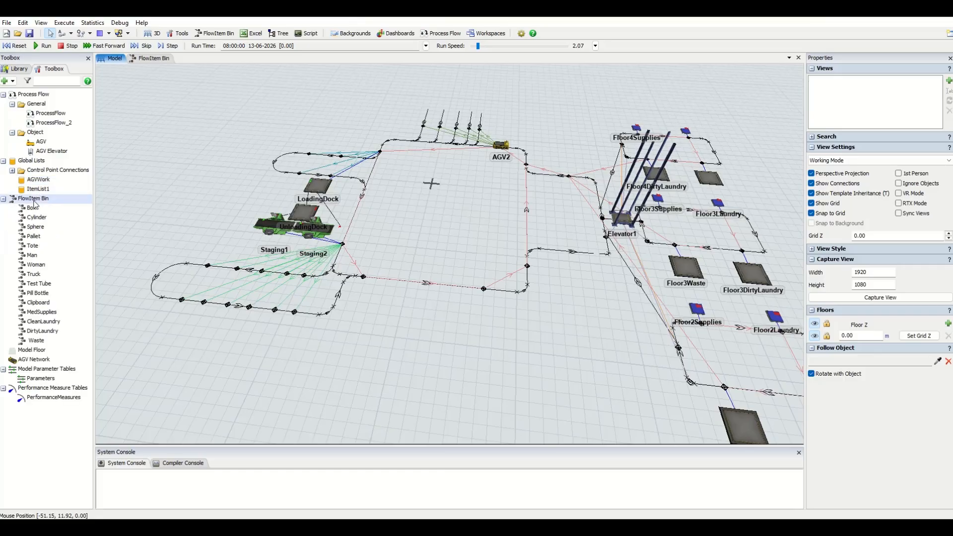
double_click(42, 313)
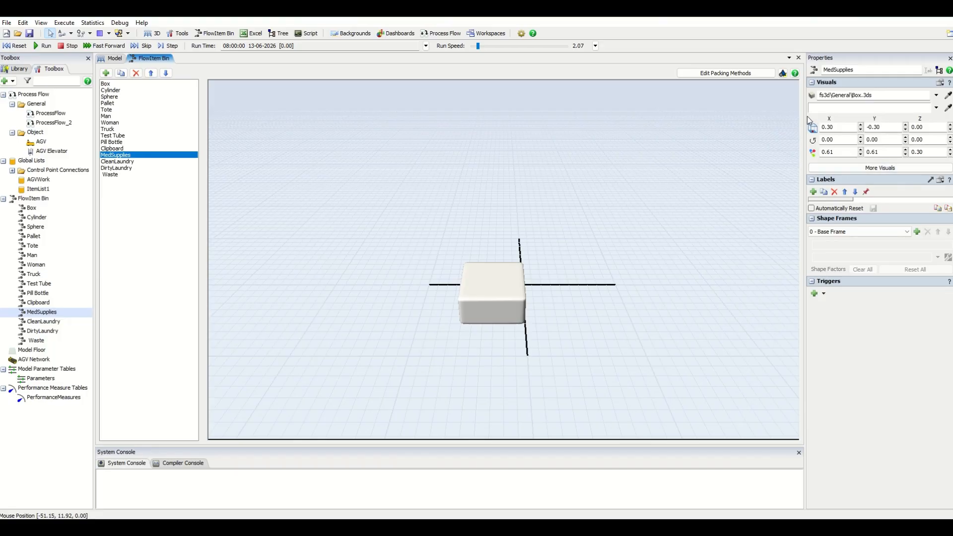
click(132, 163)
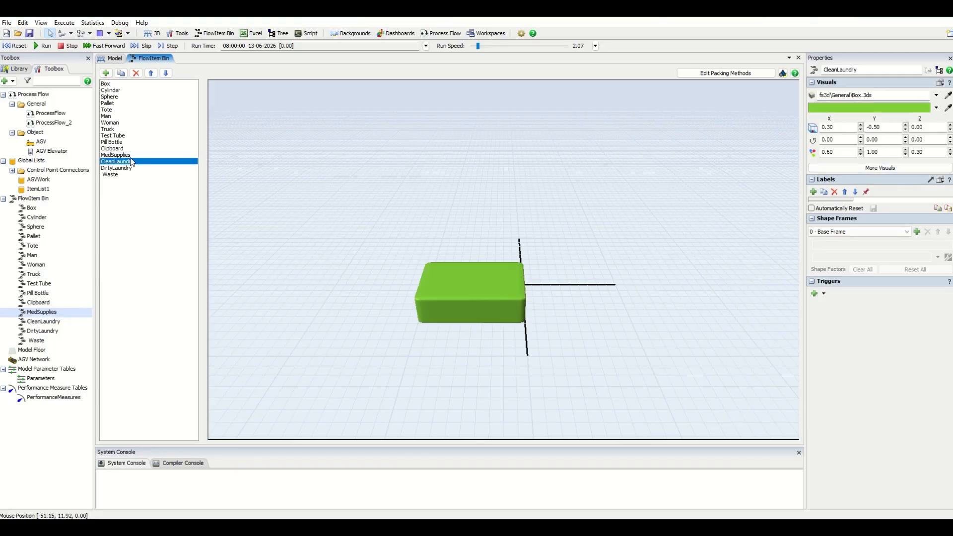
click(130, 169)
click(127, 175)
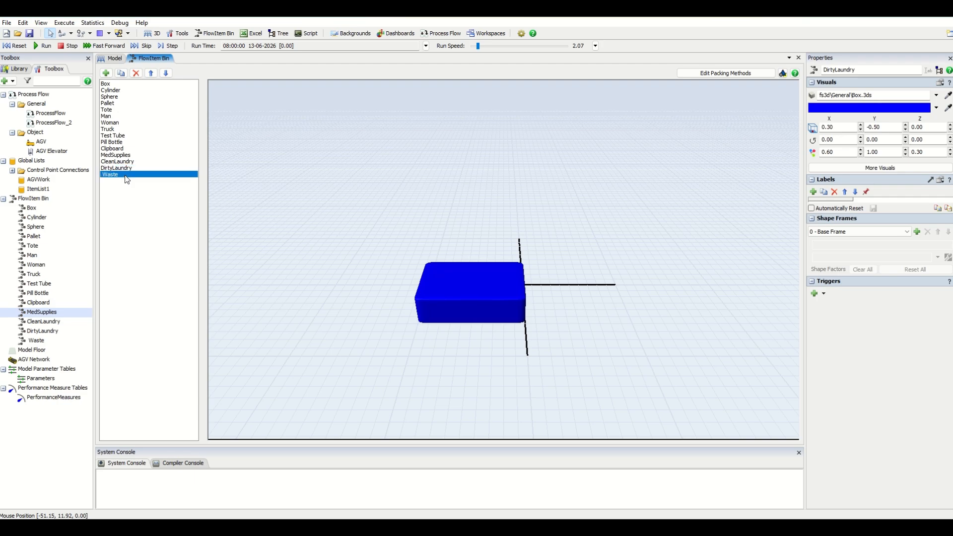
Return to the model, run the simulation briefly and open ProcessFlow beside the 3D view.
click(111, 58)
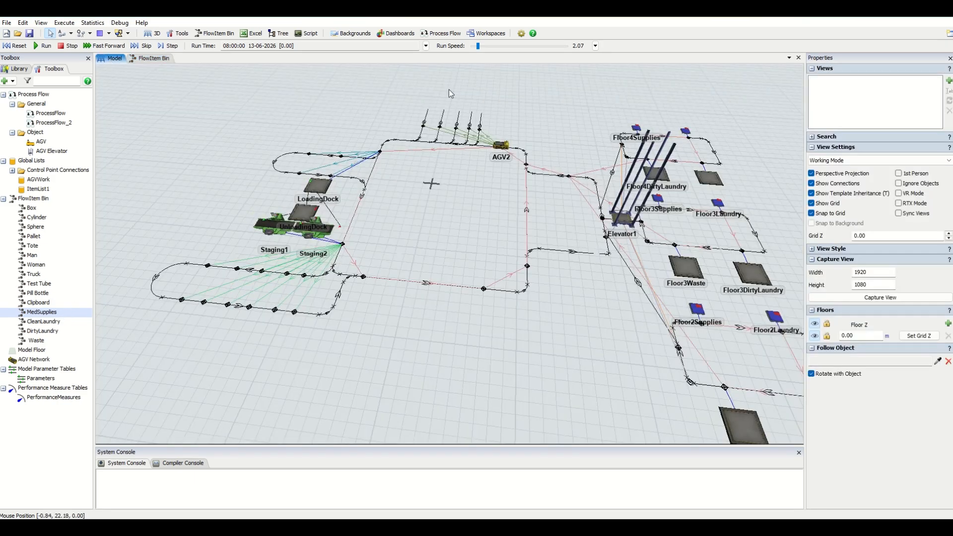
click(45, 46)
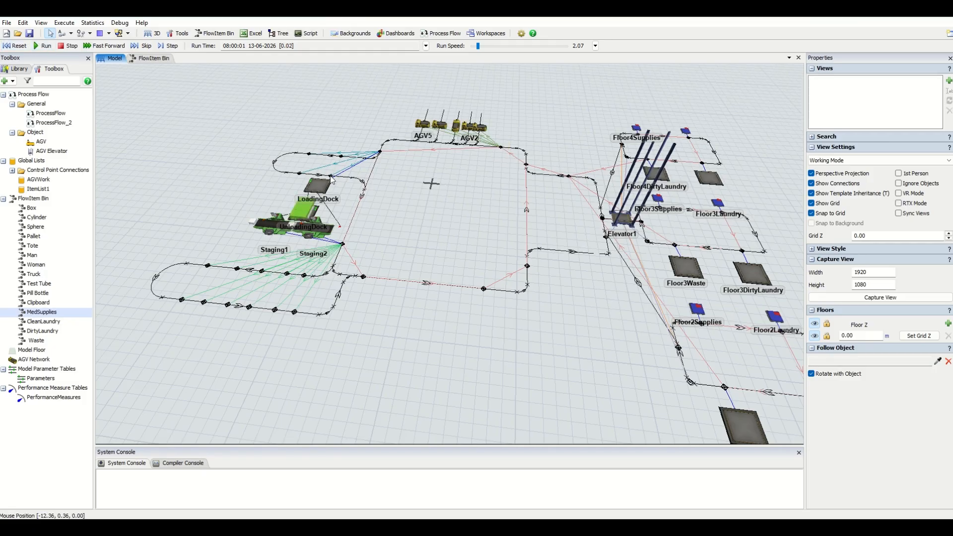
click(439, 33)
mouse_move(446, 45)
click(559, 45)
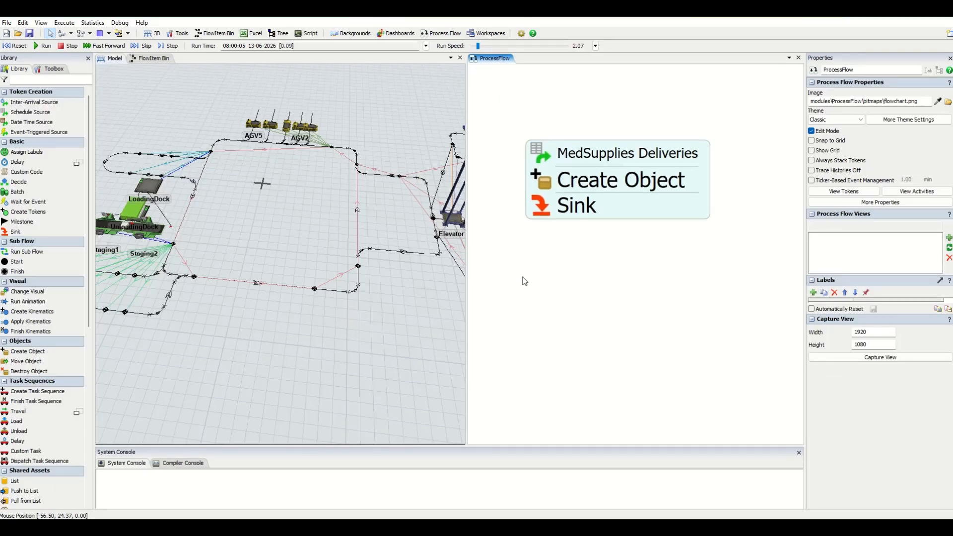
click(286, 316)
drag(286, 317, 352, 305)
Examine the arrival times and quantities in the MedSupplies Deliveries repeating schedule.
double_click(541, 154)
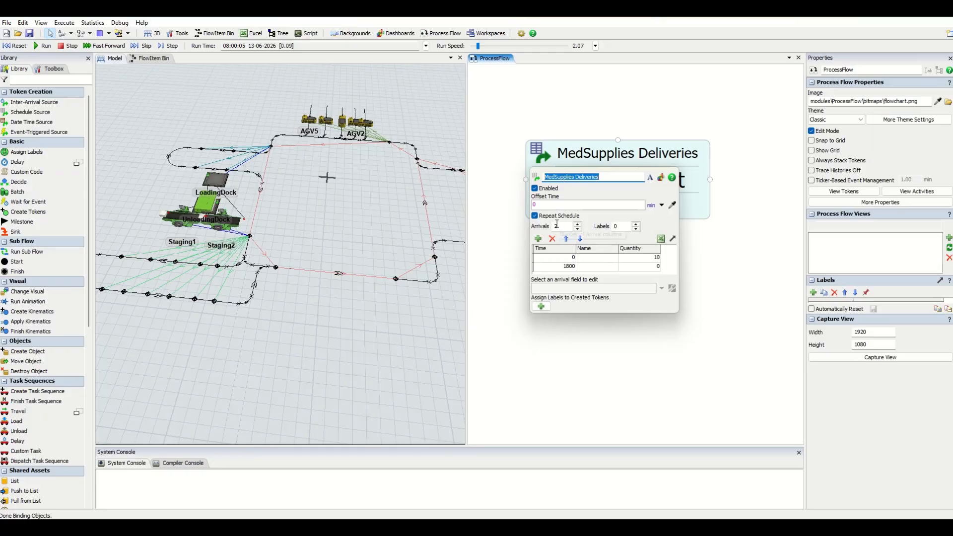
click(568, 268)
click(643, 258)
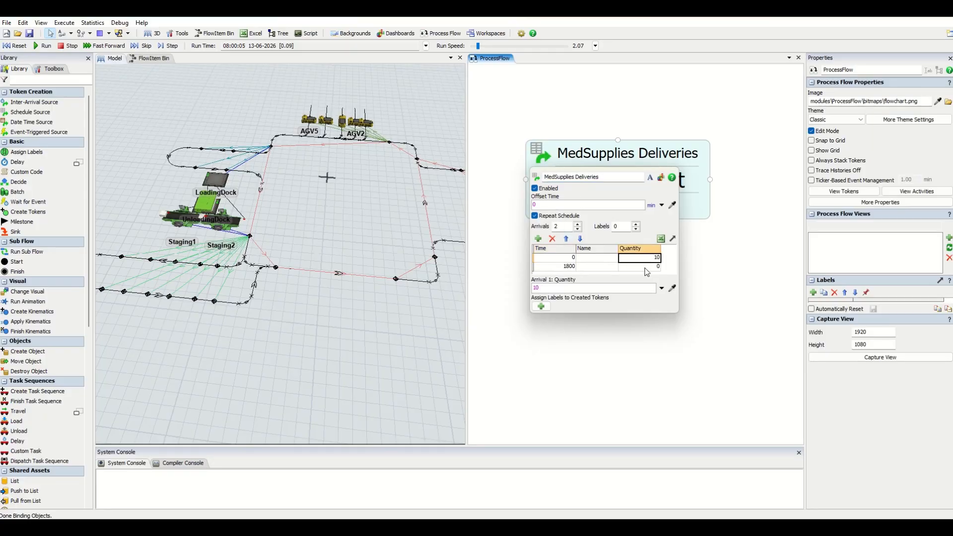
click(549, 269)
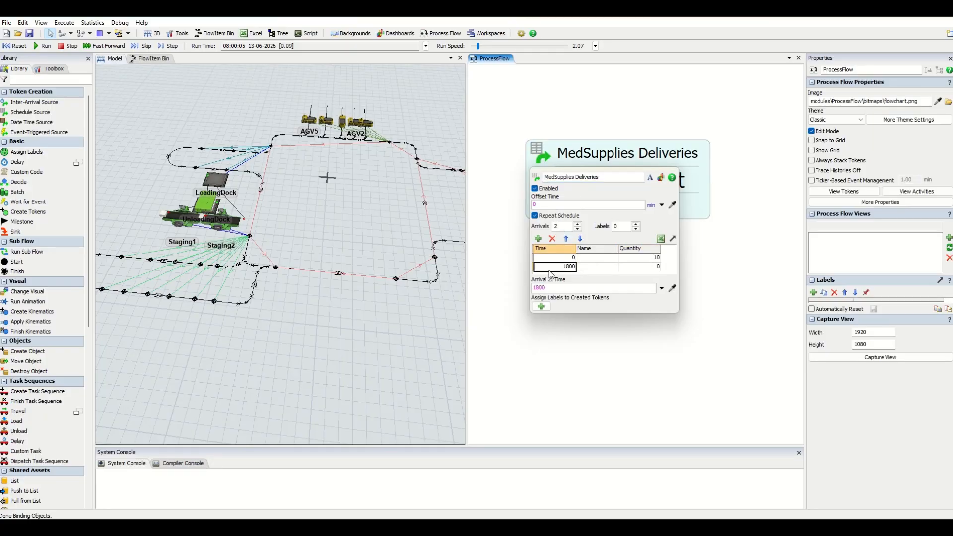
click(484, 259)
Examine the MedSupplies Create Object settings and the items created at the UnloadingDock in the model.
click(543, 188)
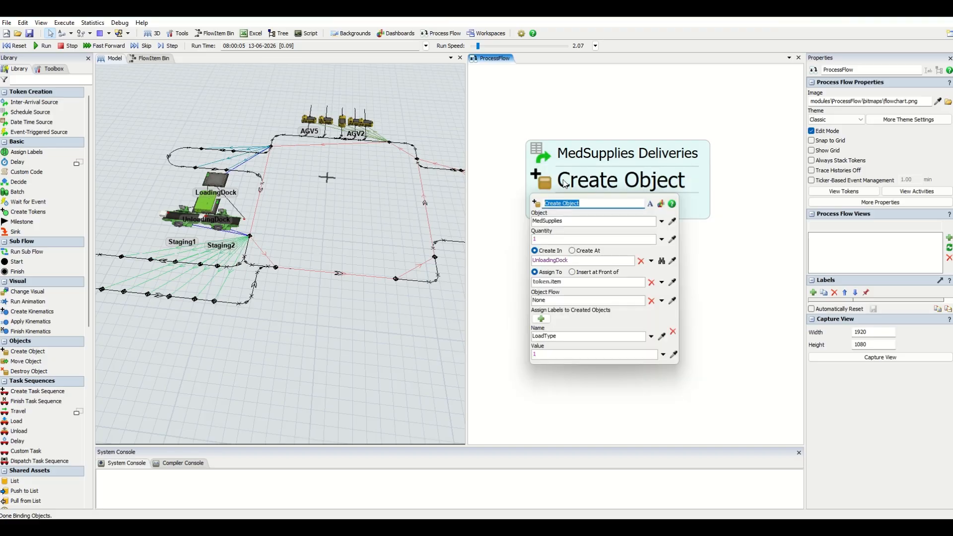
click(534, 221)
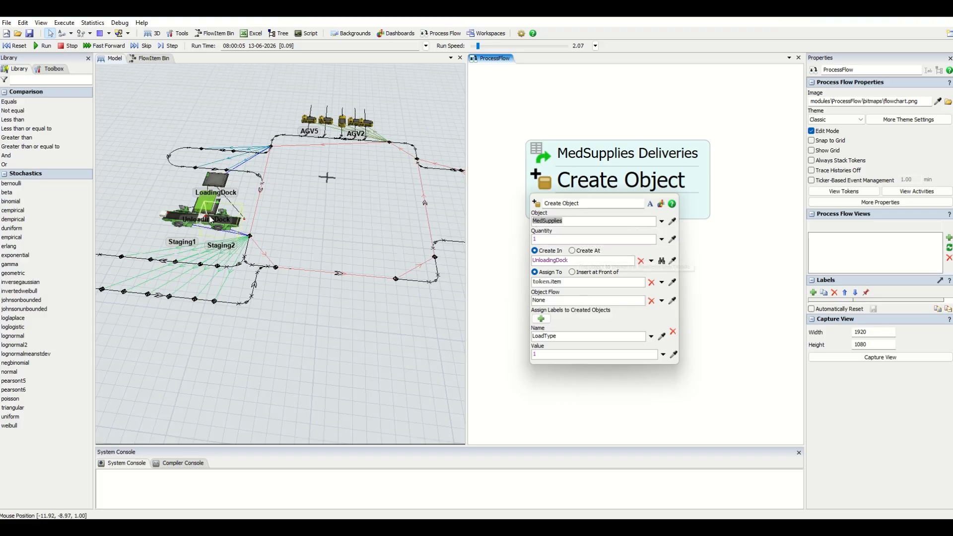
scroll(205, 203, up, 2)
scroll(206, 218, up, 3)
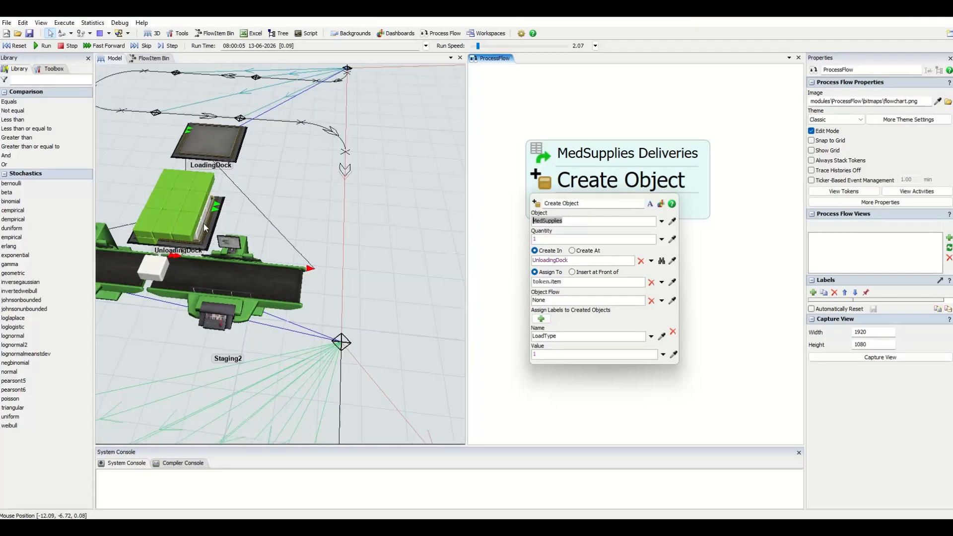
scroll(229, 238, down, 3)
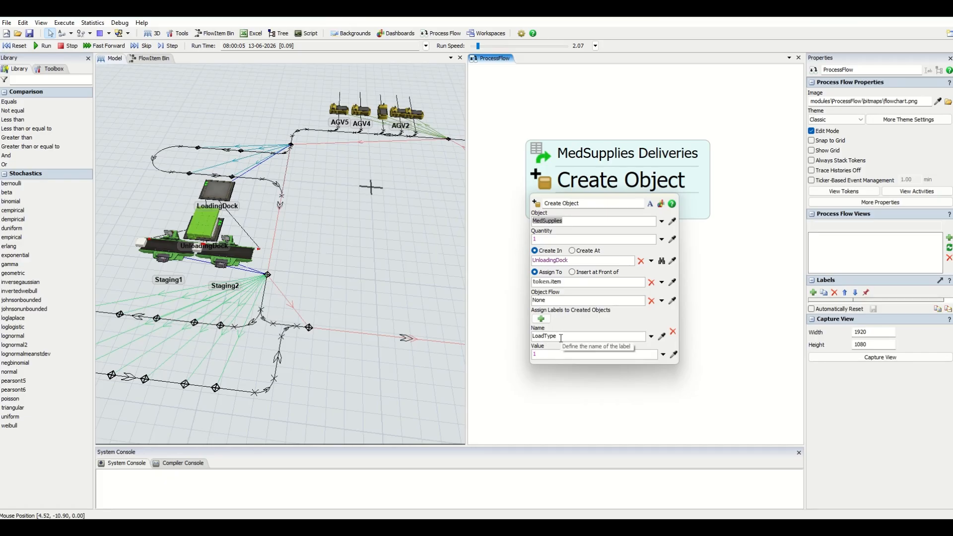
Open ProcessFlow_2 and examine the Create Object settings and LoadType label of the Clean Laundry Deliveries flow.
click(442, 33)
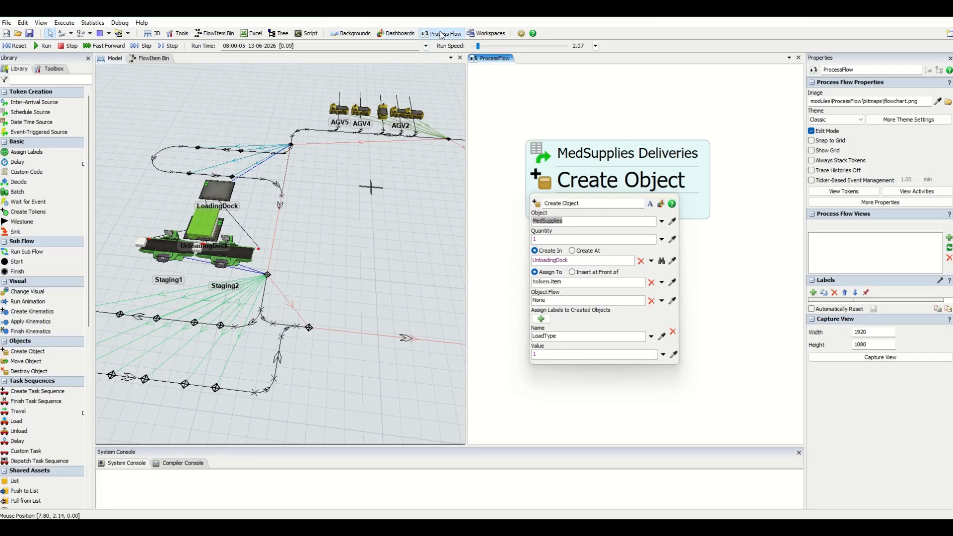
mouse_move(462, 49)
click(554, 62)
scroll(570, 206, up, 6)
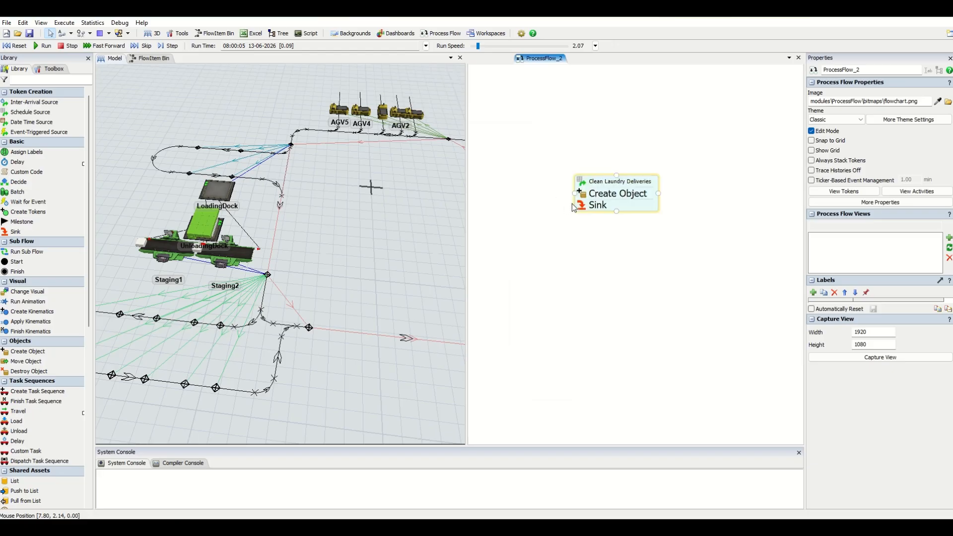
drag(608, 271, 533, 236)
scroll(525, 220, up, 2)
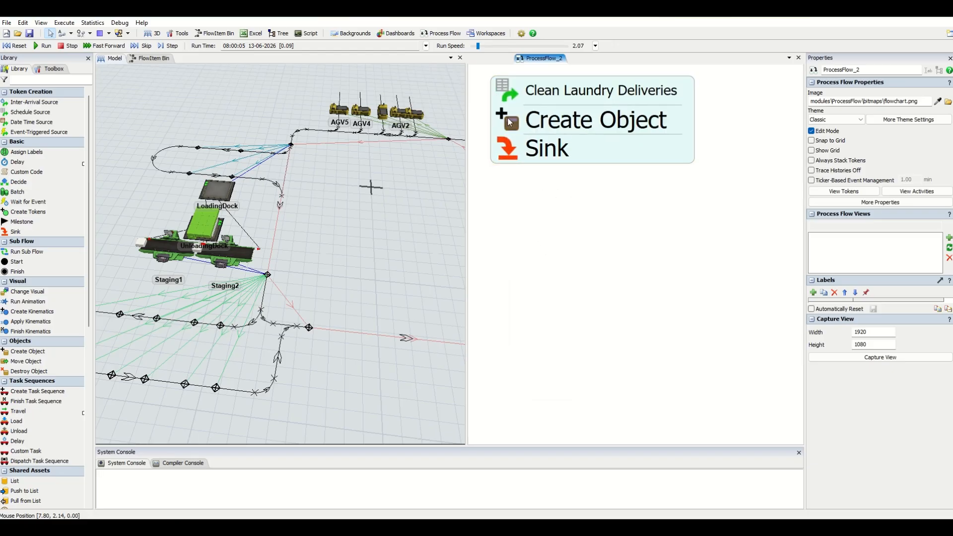
click(516, 132)
click(536, 278)
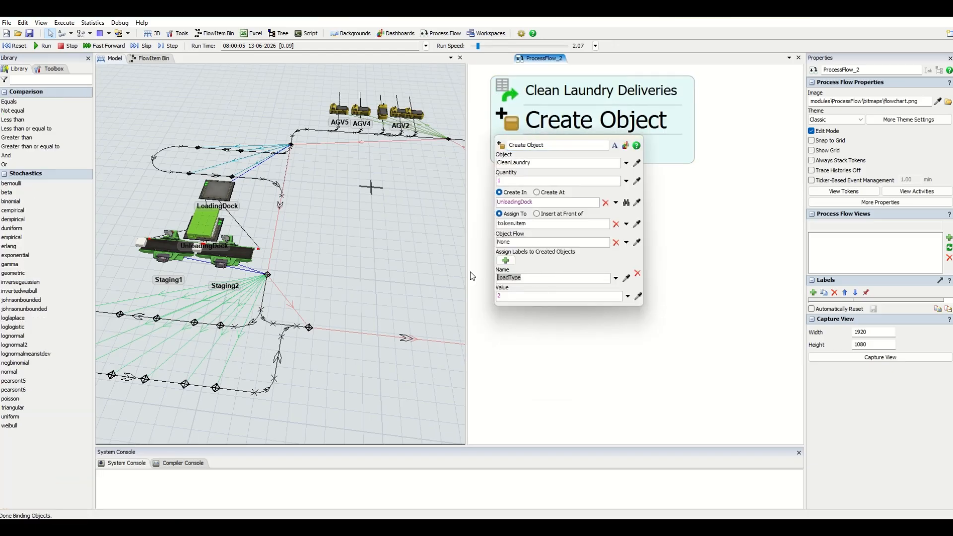
click(541, 340)
scroll(541, 340, down, 3)
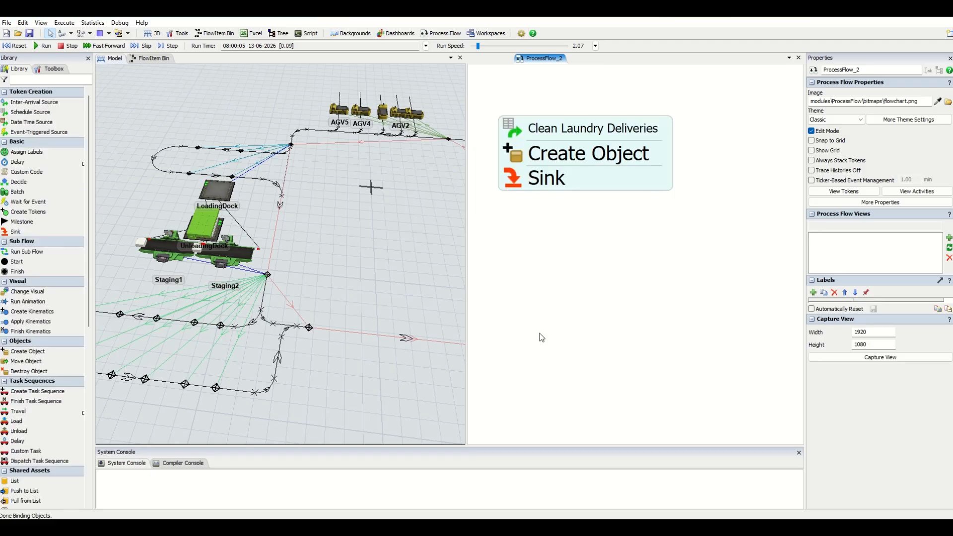
Inspect the input pull settings of the Floor2Supplies and Floor2Laundry sinks.
click(407, 300)
scroll(407, 300, down, 3)
drag(403, 287, 101, 206)
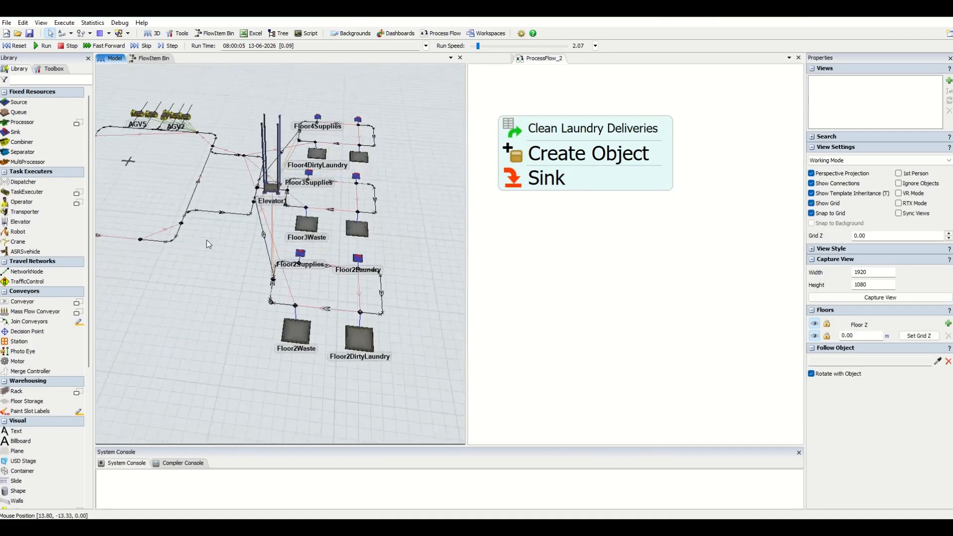
scroll(297, 240, up, 5)
scroll(297, 240, down, 3)
click(307, 265)
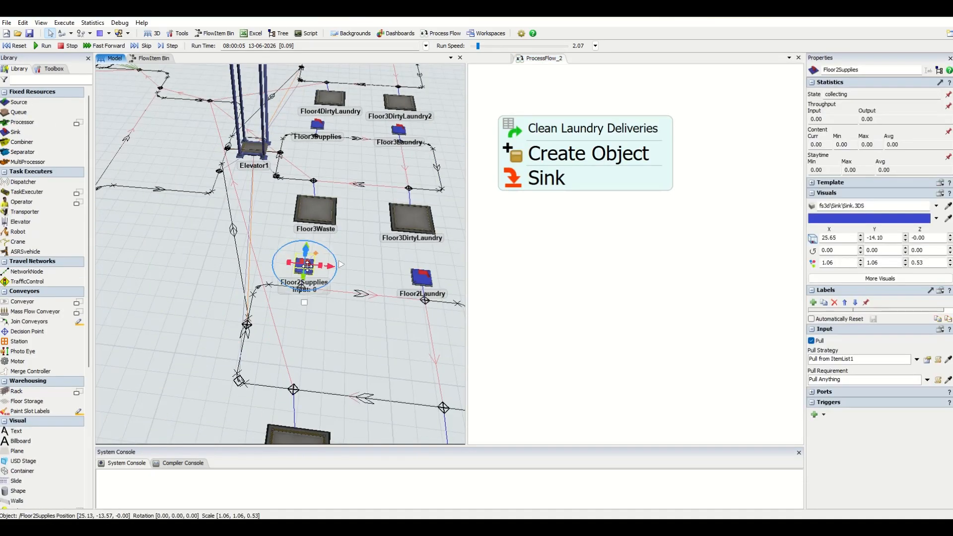
click(430, 279)
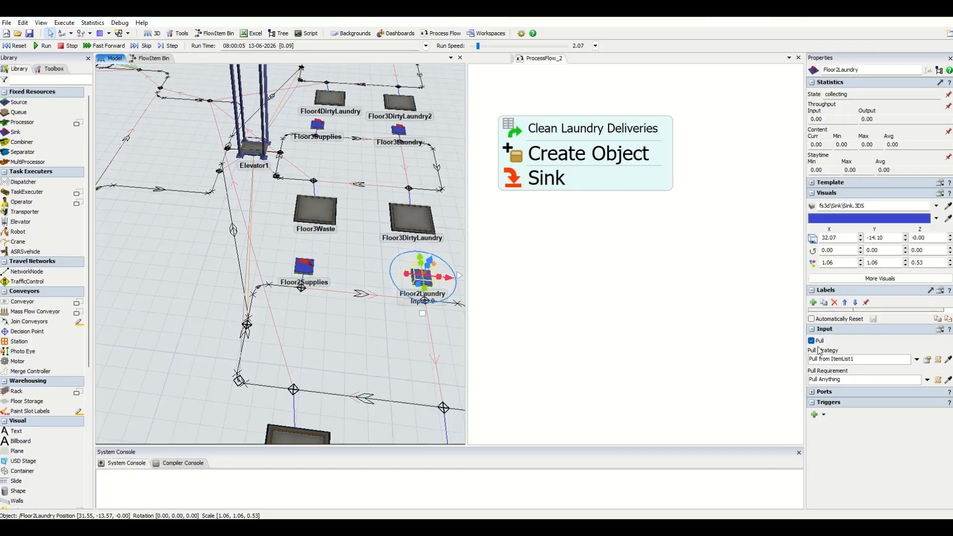
Check the LoadType label on a CleanLaundry item waiting at the UnloadingDock.
scroll(371, 326, down, 4)
drag(255, 328, 328, 319)
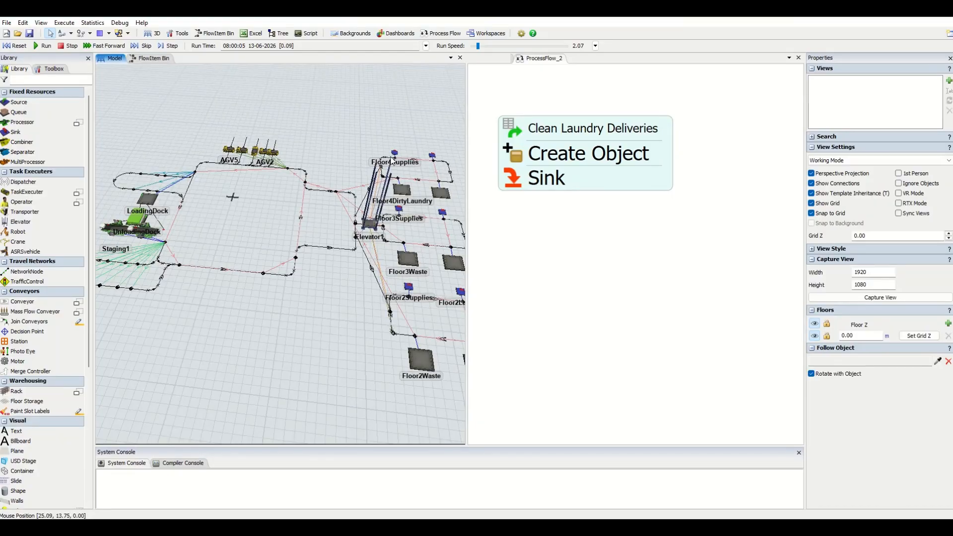
click(142, 224)
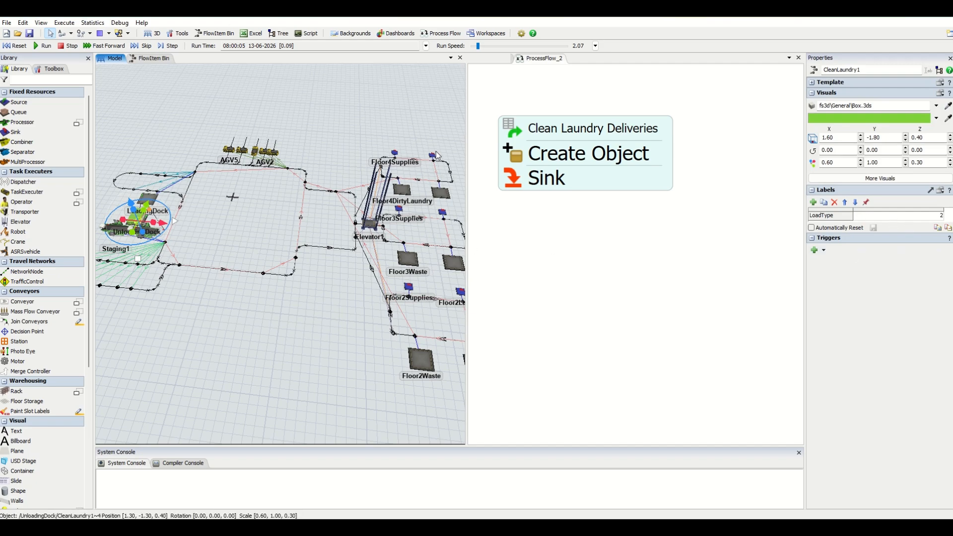
click(338, 308)
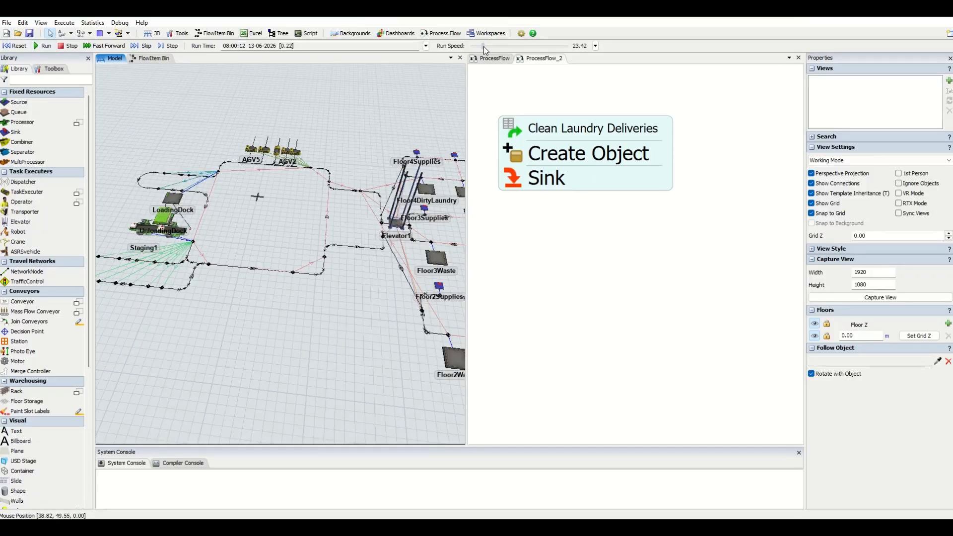
Run the simulation while viewing the docks and staging loop, and set the run speed to 3.84.
scroll(201, 253, up, 5)
drag(201, 253, 434, 189)
scroll(427, 201, down, 3)
drag(332, 315, 296, 341)
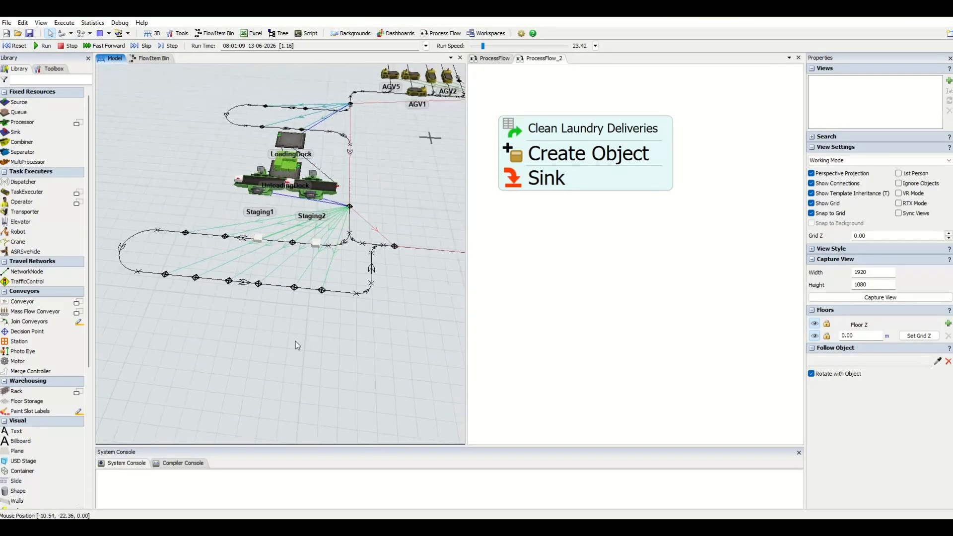
drag(483, 46, 479, 49)
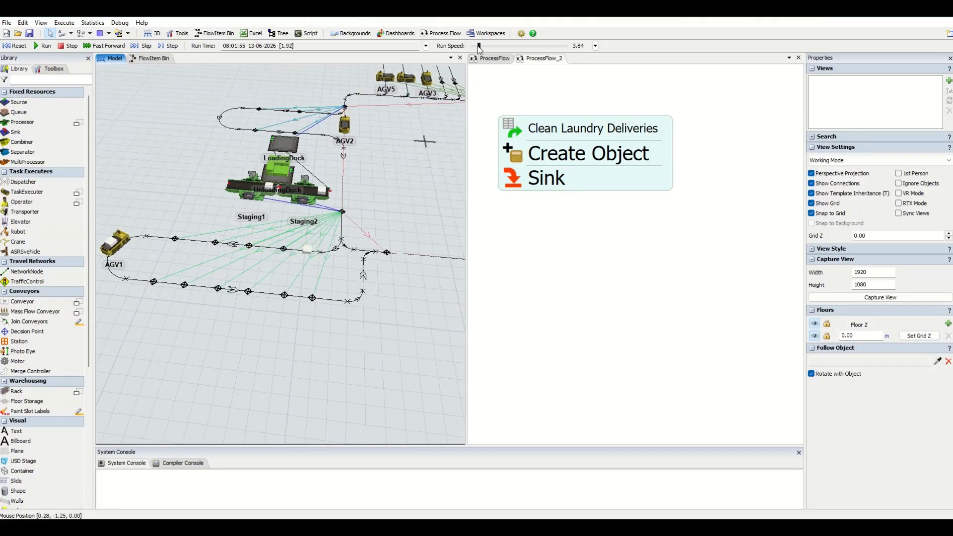
Locate the AGVWork global list, follow AGV1 from the staging loop to Elevator1 and select the LoadingDock queue.
click(51, 68)
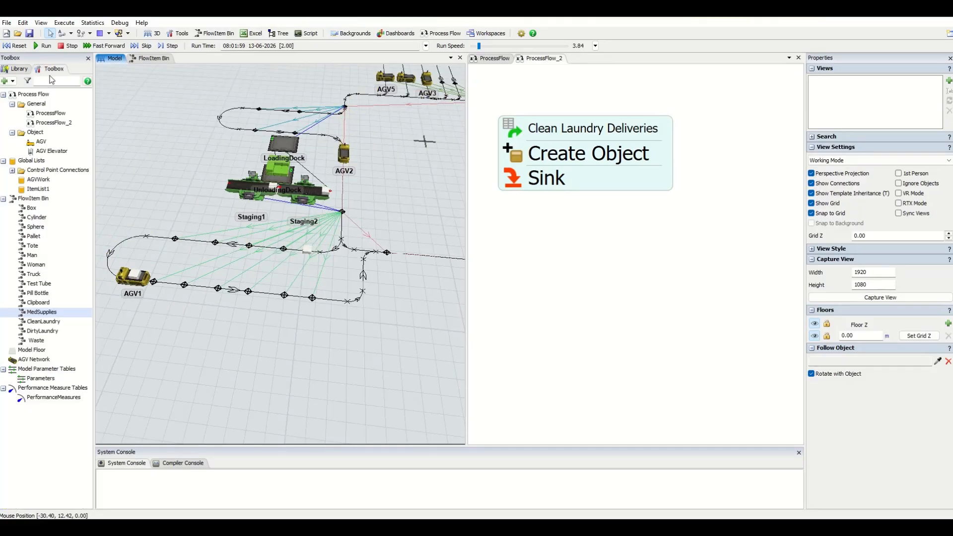
click(33, 182)
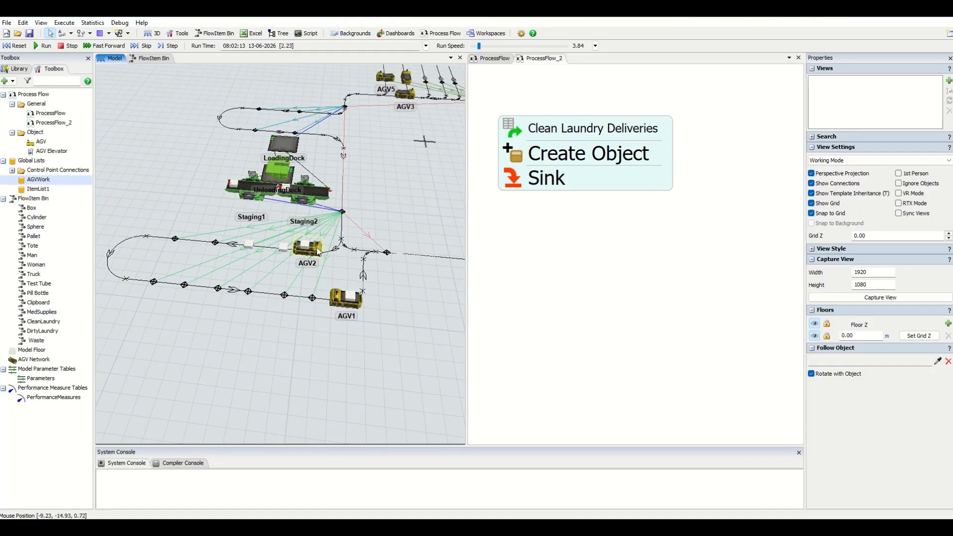
drag(413, 297, 299, 313)
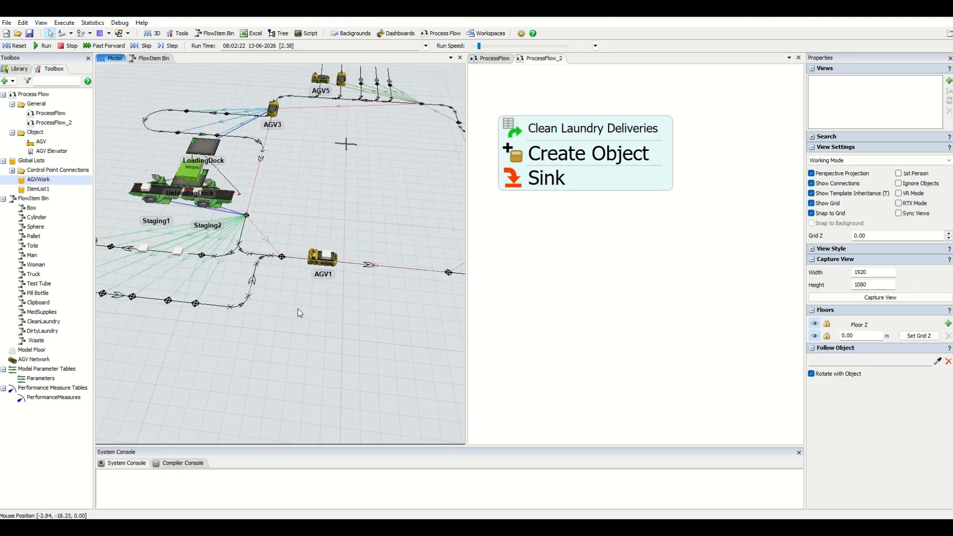
scroll(298, 309, down, 6)
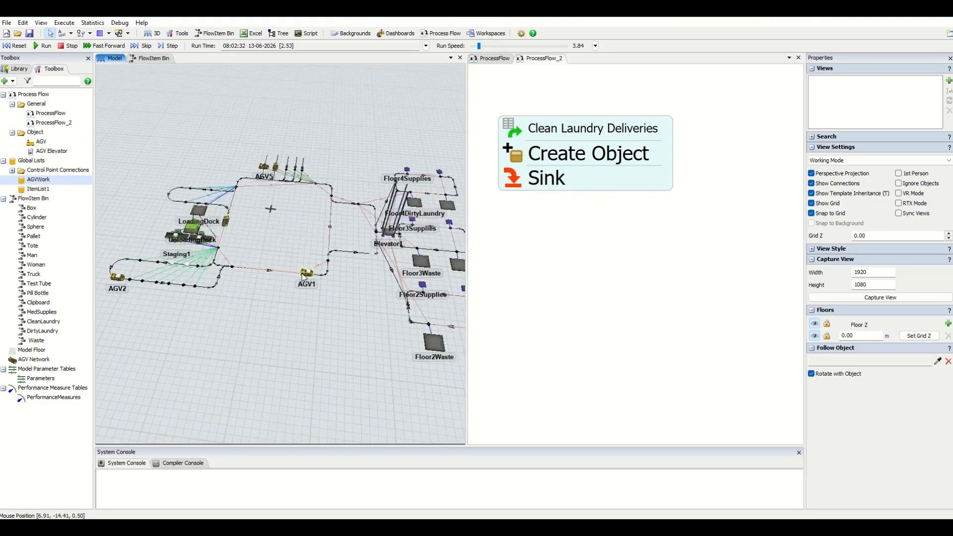
click(201, 213)
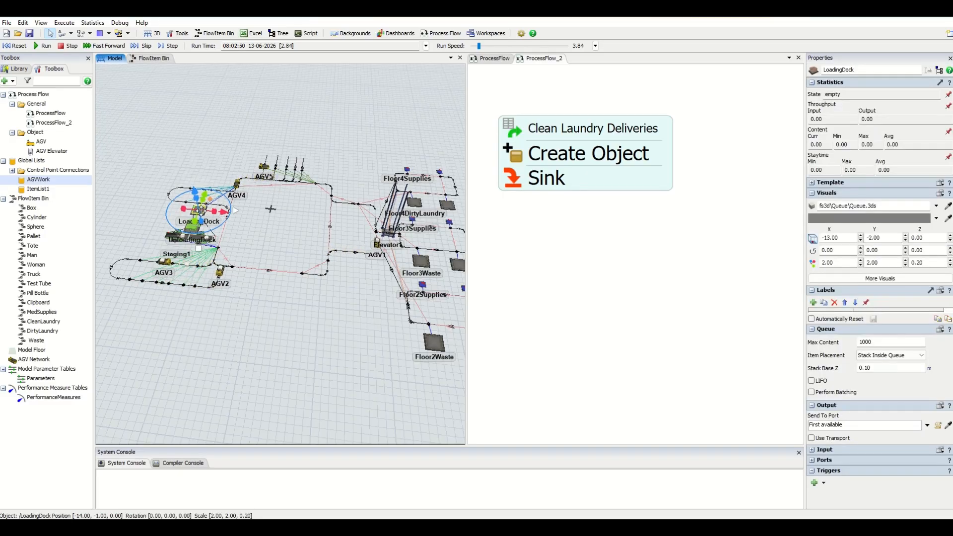